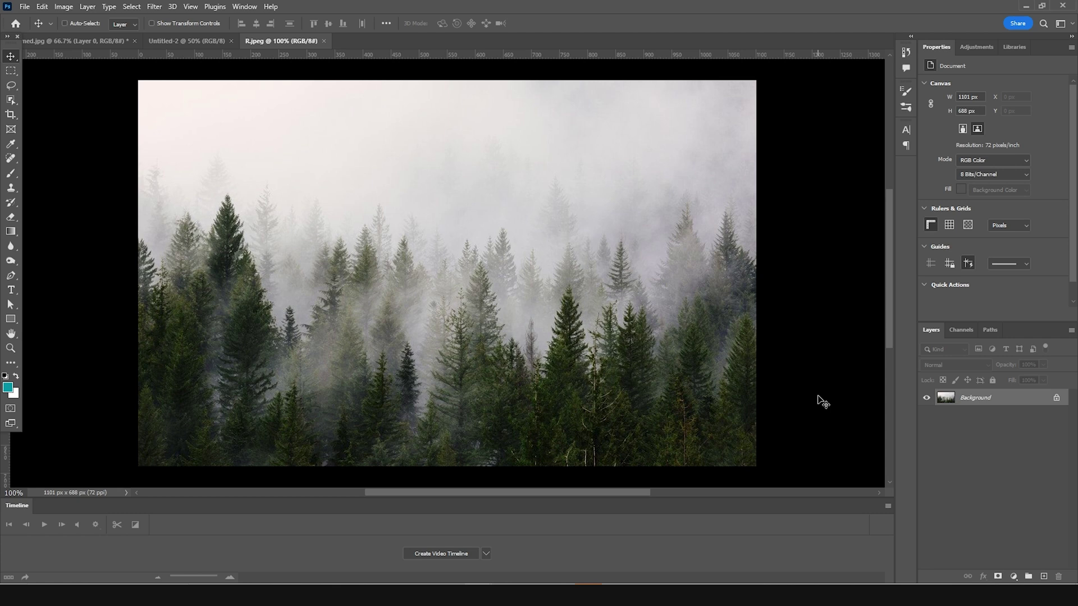
Create a 4 x 5 inch, 300 ppi RGB document with a white background and copy the foggy forest photo into it.
key(ctrl+n)
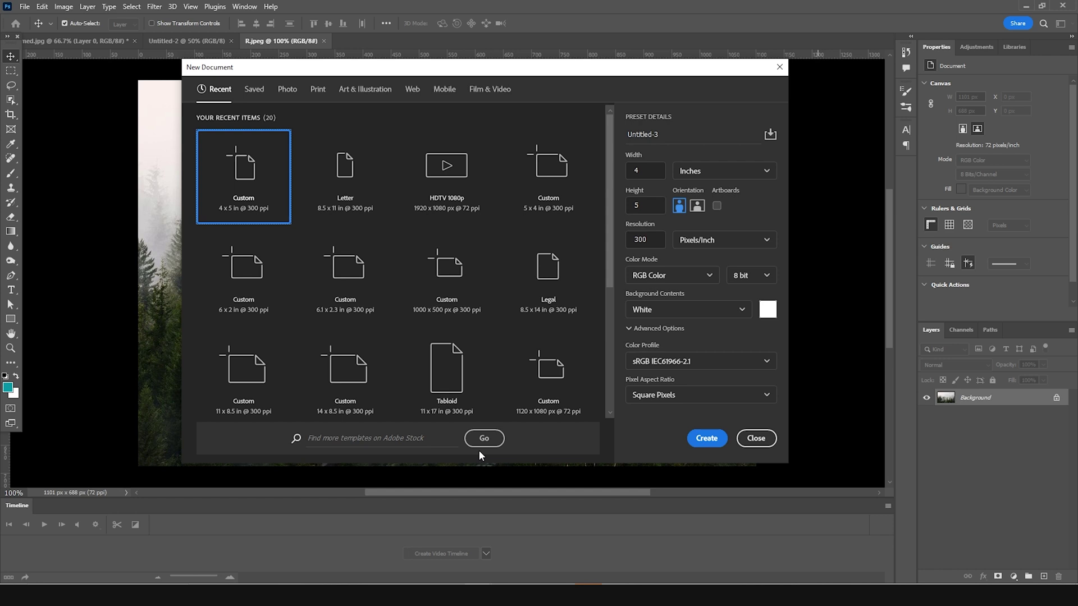
click(721, 440)
click(281, 43)
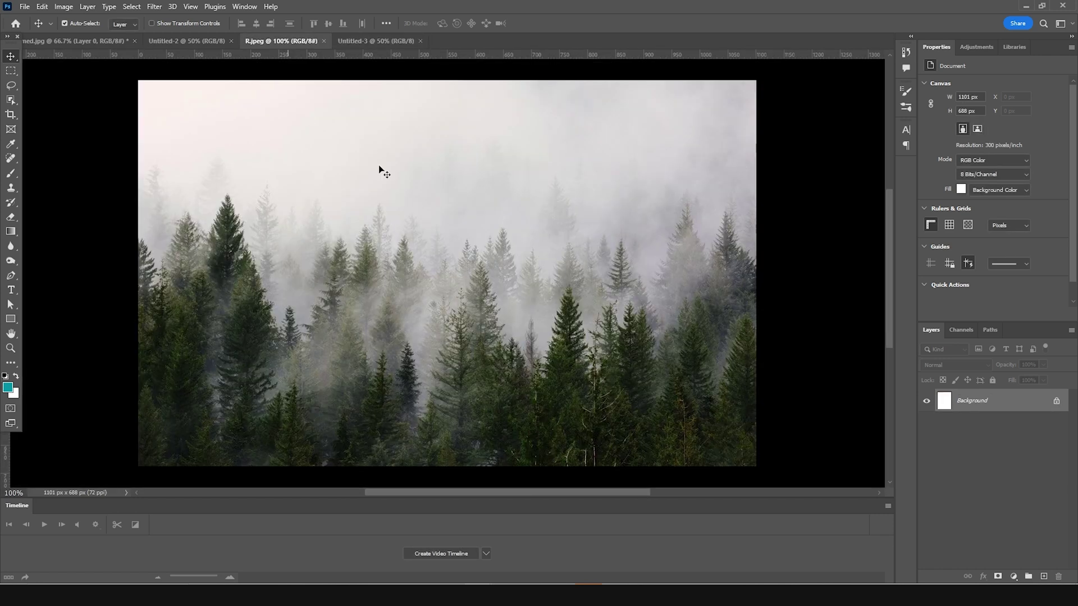
scroll(344, 65, up, 1)
drag(354, 44, 436, 243)
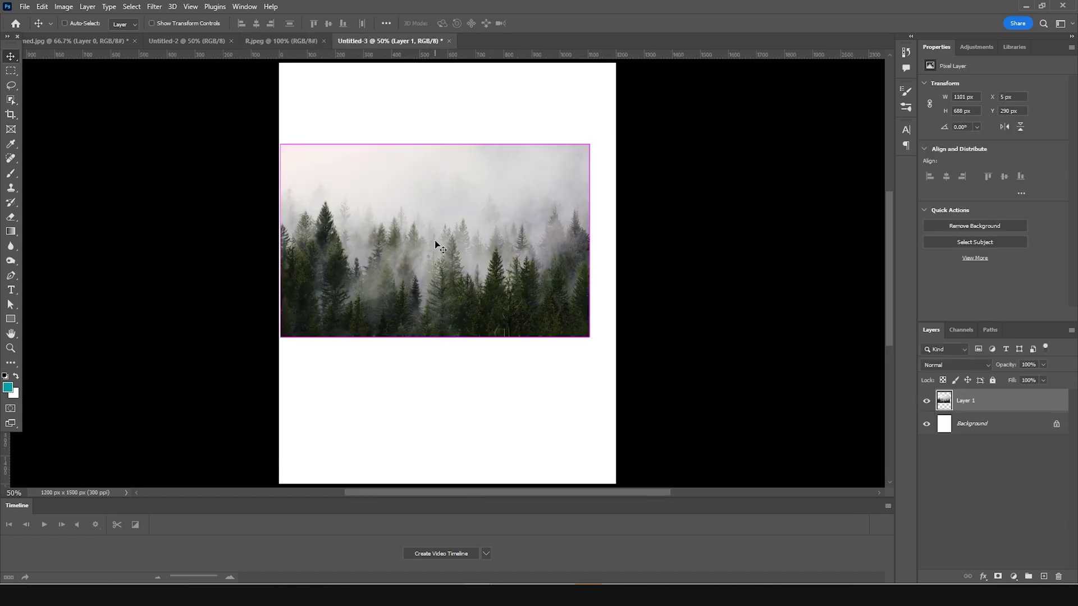
Scale the forest layer to about 139% so it spans the canvas width, leaving white bands above and below.
key(ctrl+minus)
key(ctrl+t)
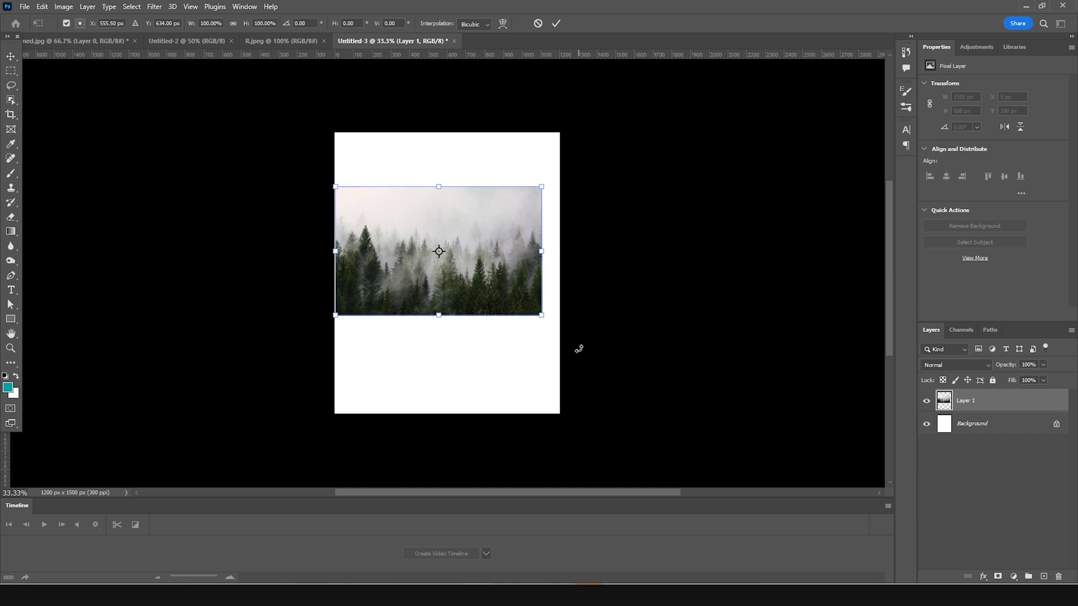
drag(538, 311, 578, 336)
key(Return)
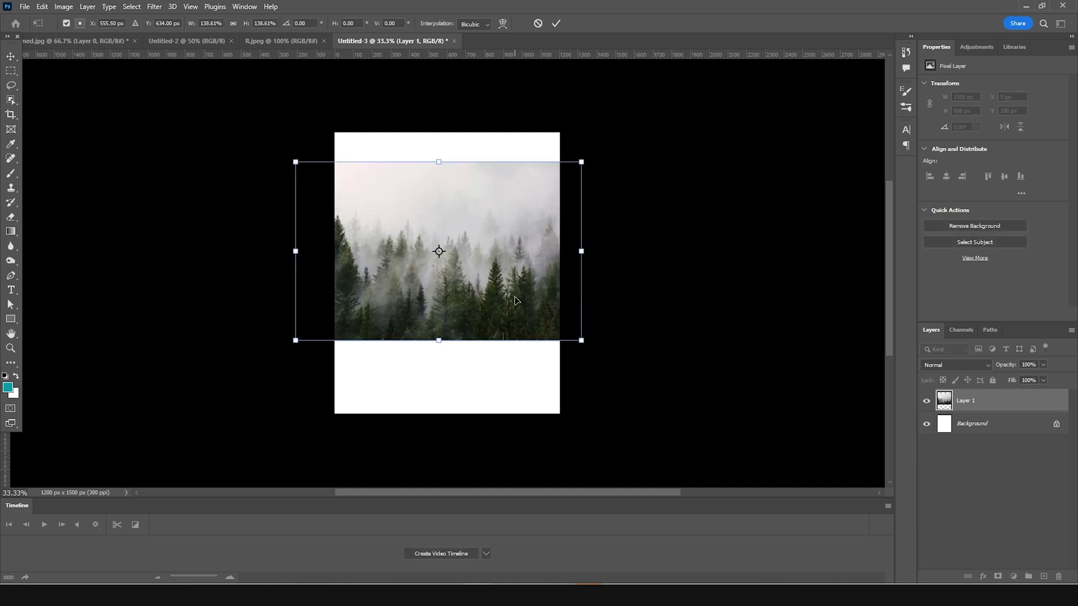
drag(523, 231, 521, 235)
scroll(522, 235, up, 1)
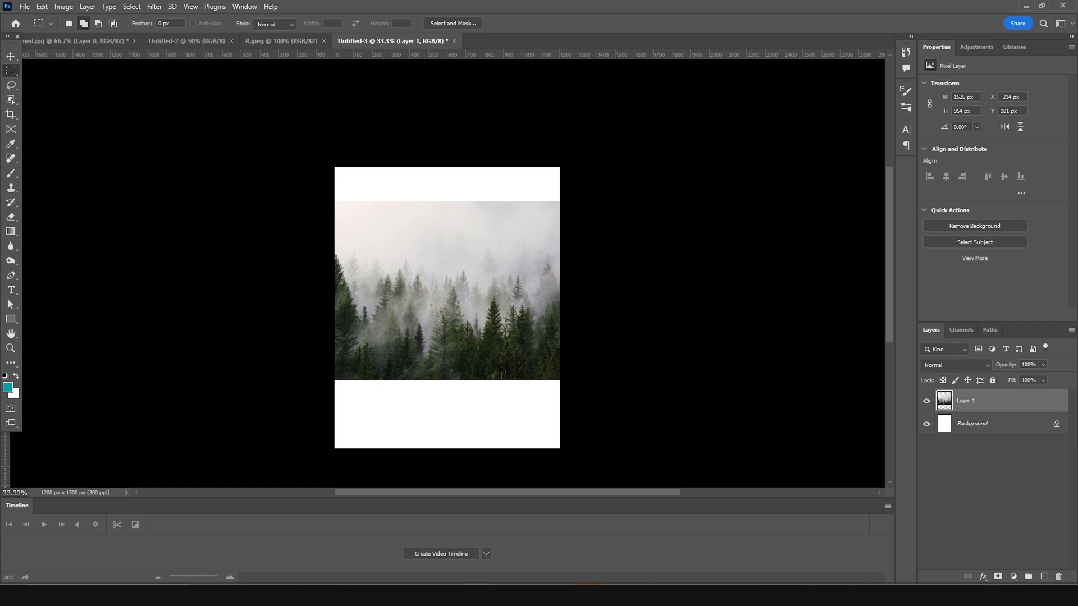
Select the blank bands above and below the forest, overlapping the photo slightly, and run Generative Fill with an empty prompt.
drag(303, 128, 651, 218)
drag(654, 470, 202, 348)
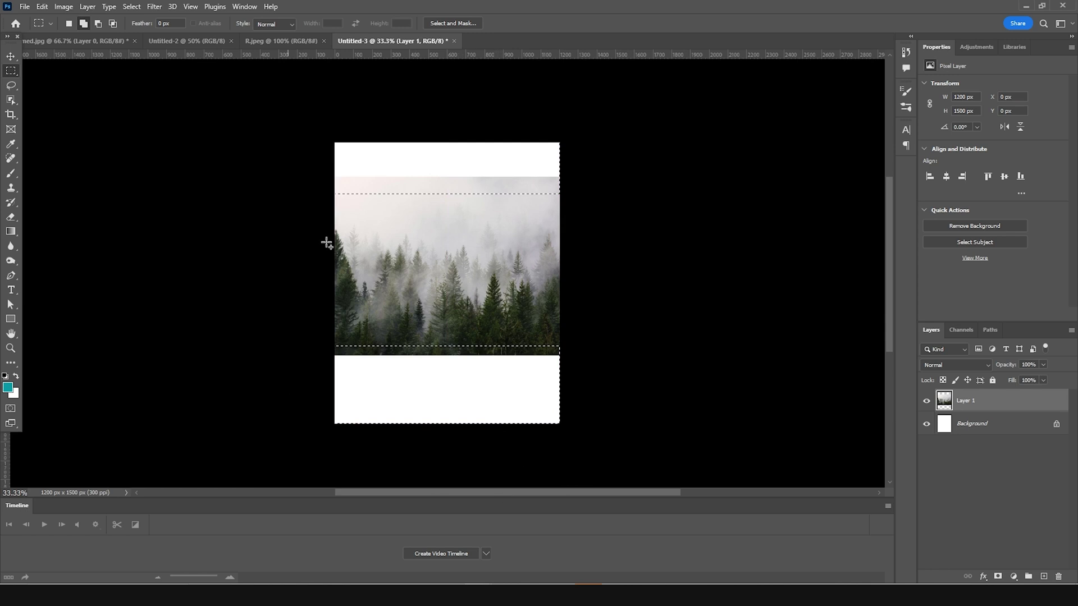
click(39, 8)
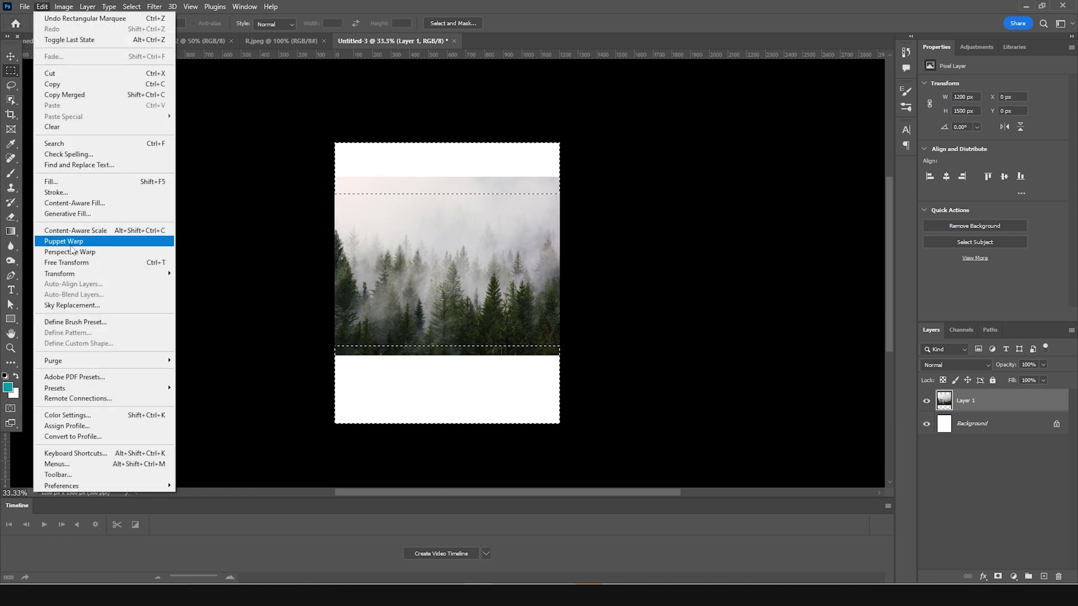
click(73, 215)
click(586, 235)
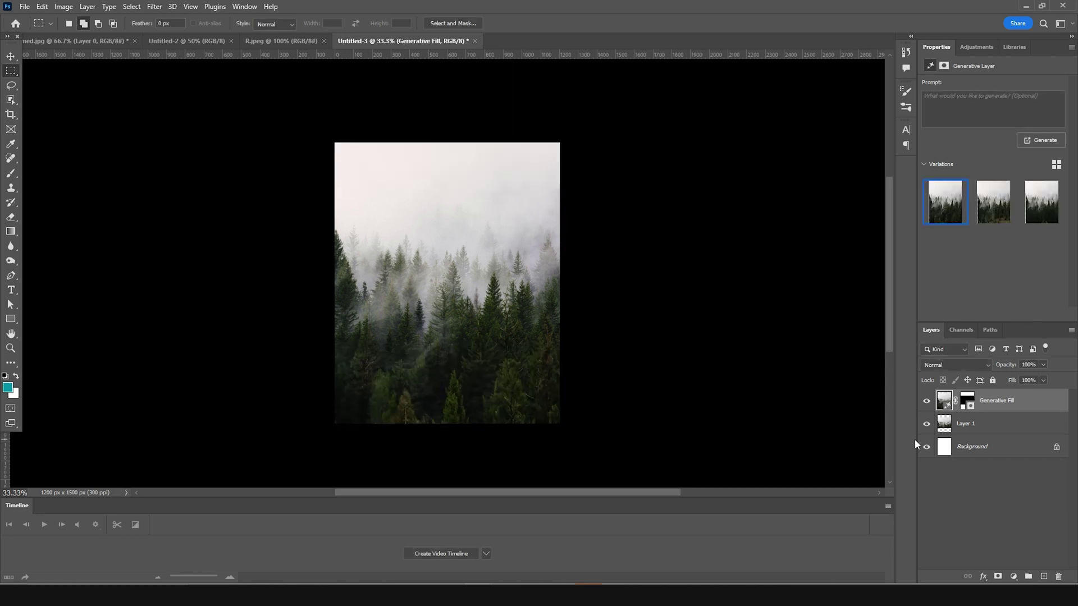
Copy the cut-out basketball player into the forest document and scale him to about 186% so he reaches the canvas's lower edge.
click(12, 57)
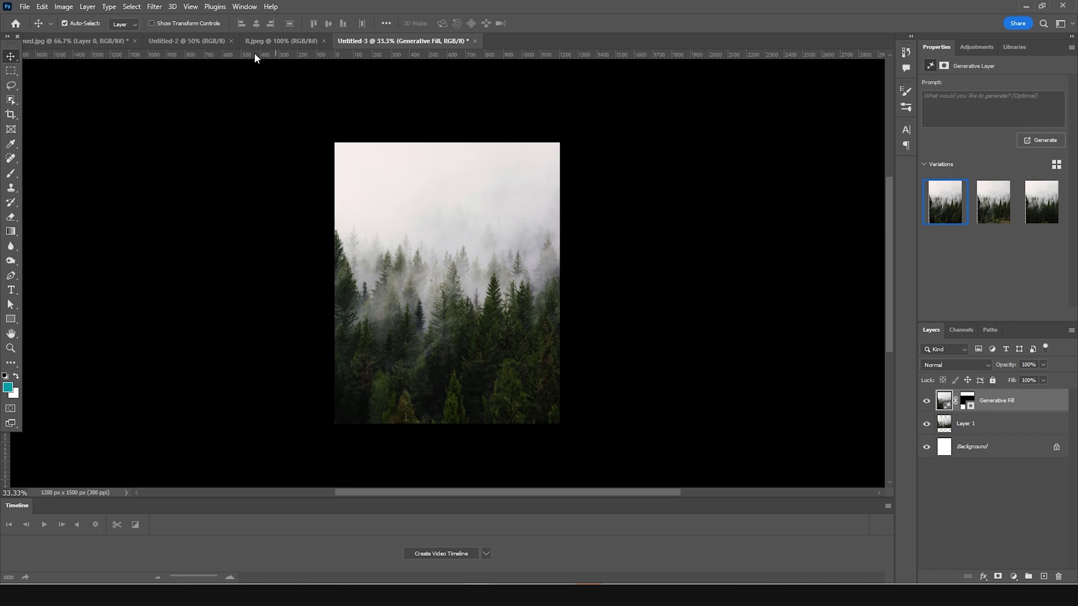
key(ctrl+Tab)
drag(511, 173, 452, 292)
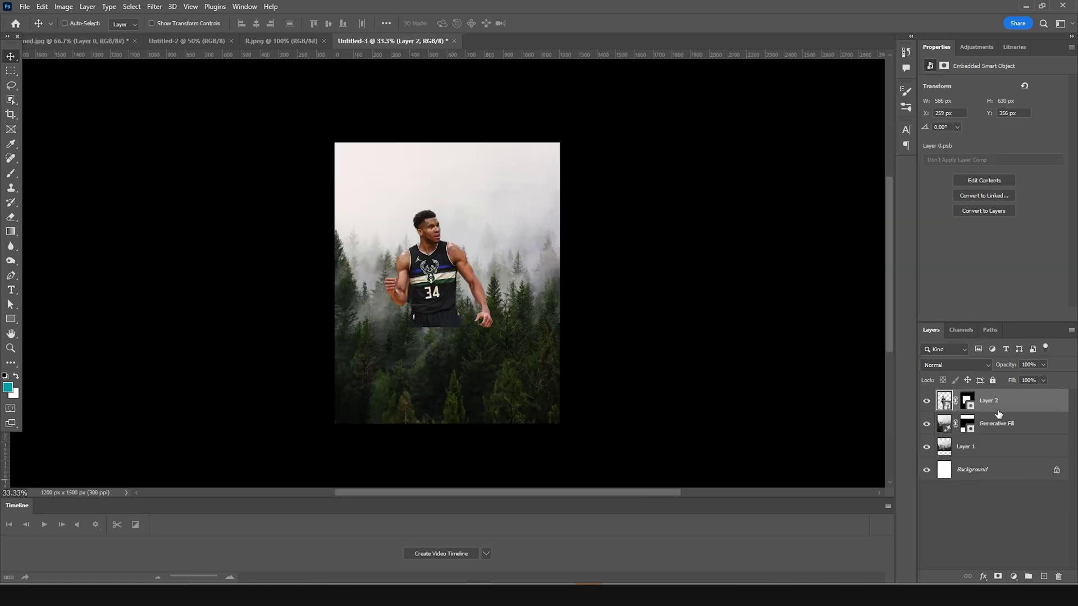
key(ctrl+t)
drag(493, 330, 554, 428)
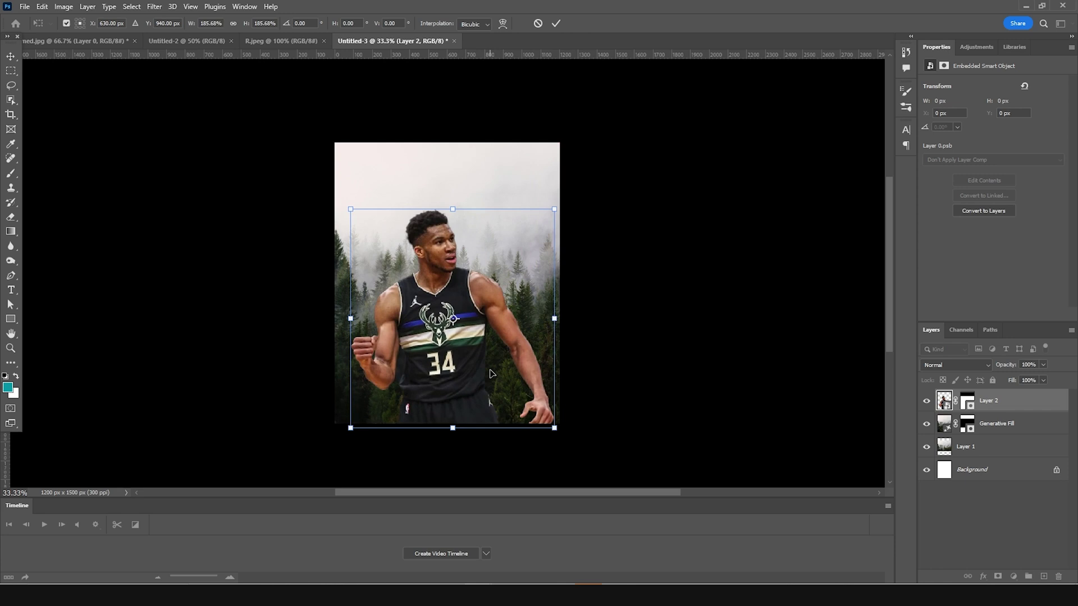
key(Return)
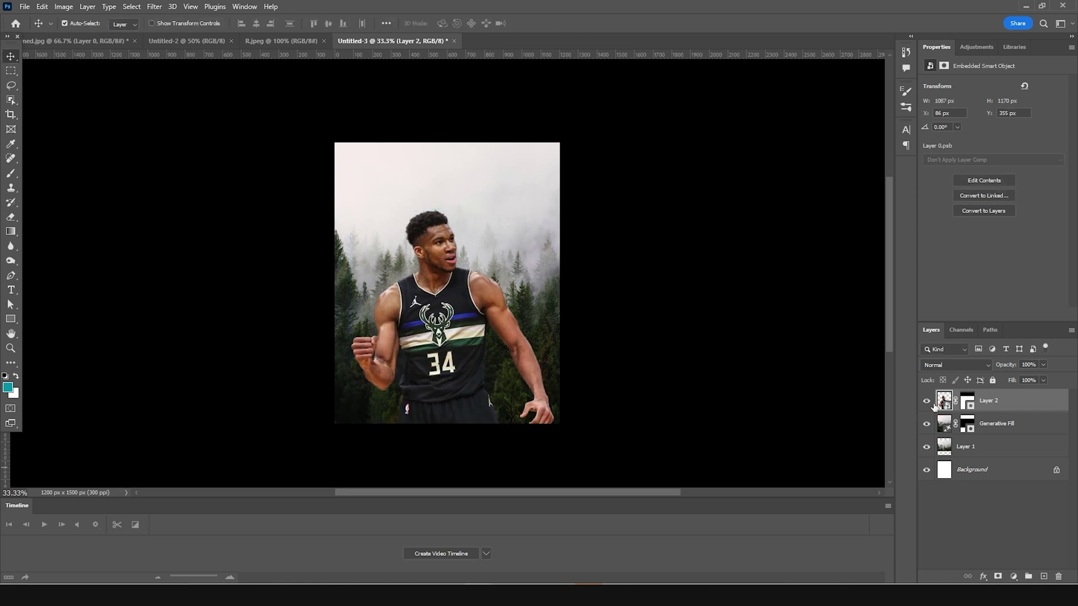
Start a Camera Raw Filter on the player layer and set Highlights to -74 and Shadows to +55.
click(153, 6)
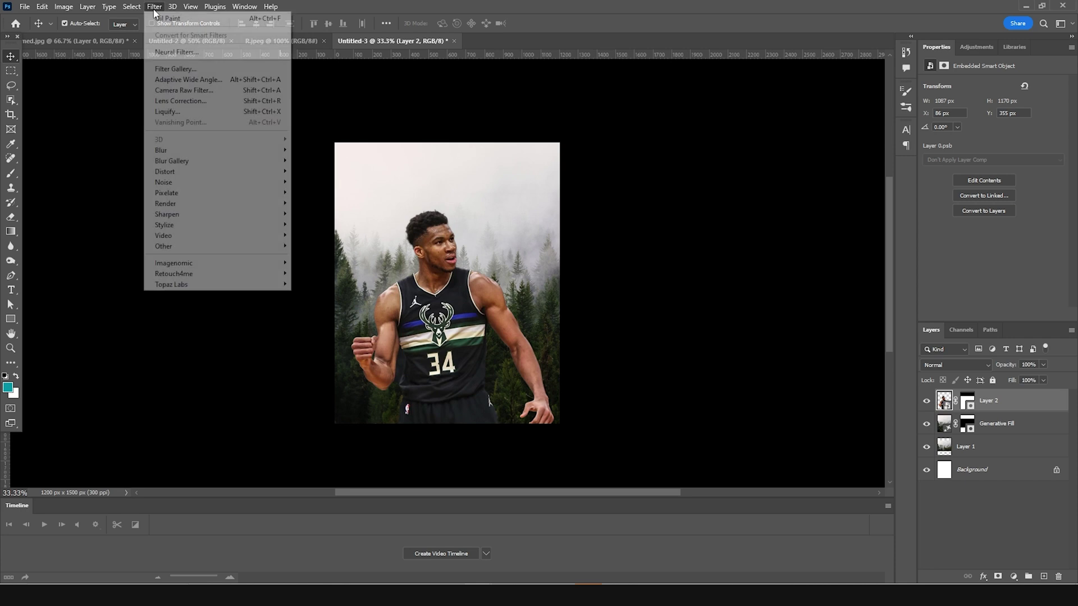
click(173, 90)
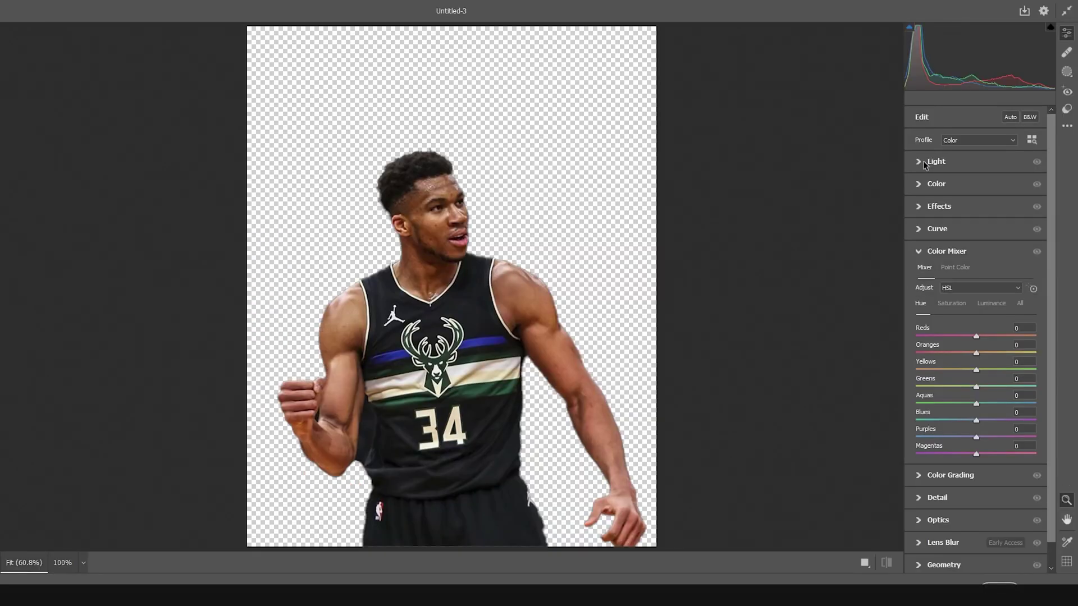
click(926, 163)
click(1067, 126)
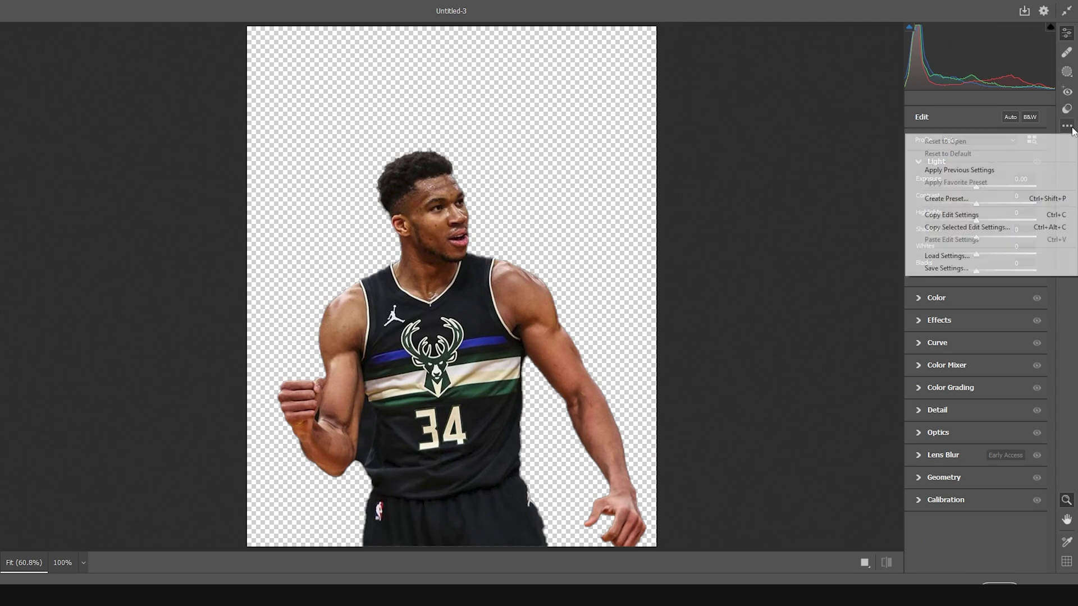
click(938, 93)
drag(976, 220, 1010, 238)
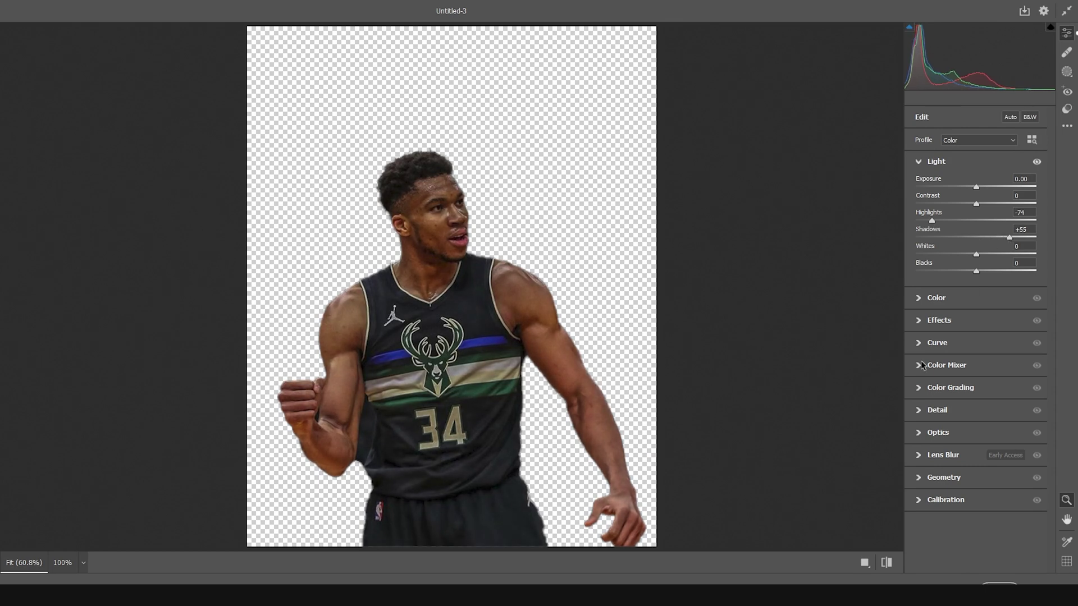
Set the player's Texture to +48 and Clarity to +59, and the Oranges saturation to -29.
click(921, 323)
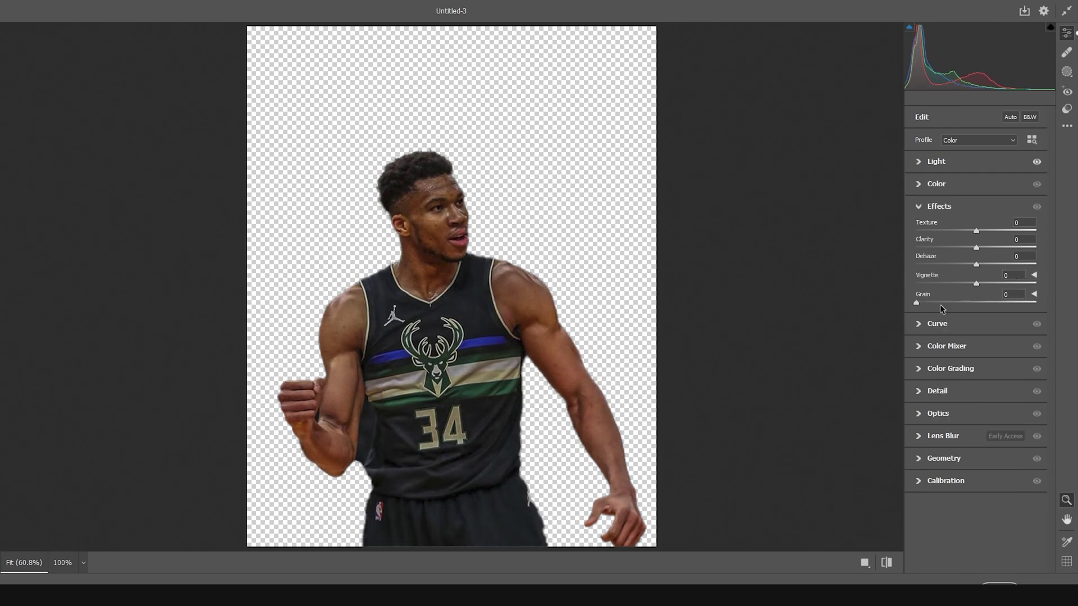
drag(975, 247, 1004, 231)
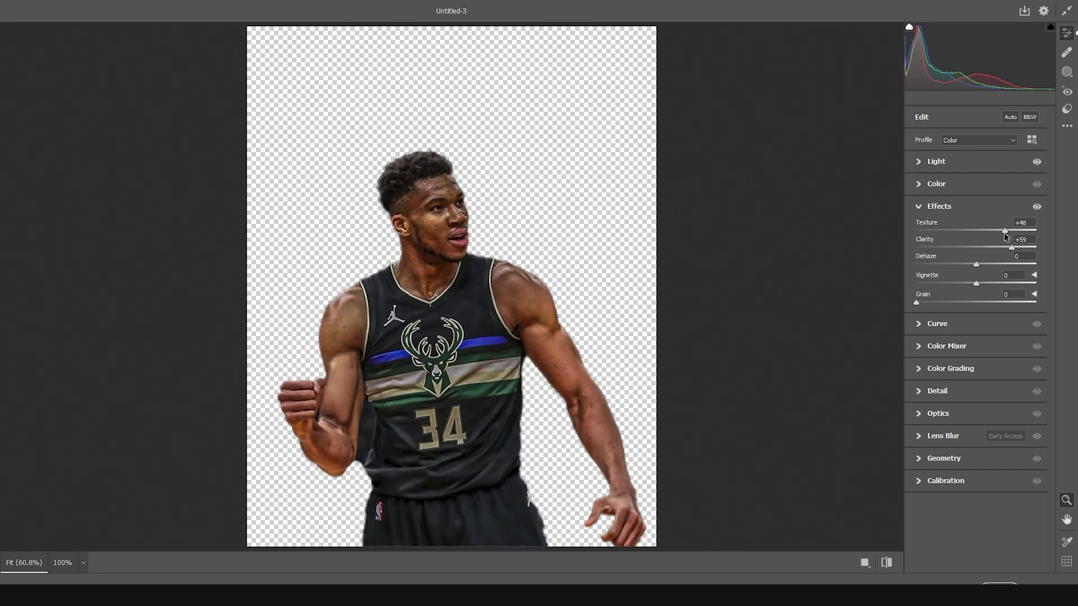
click(923, 346)
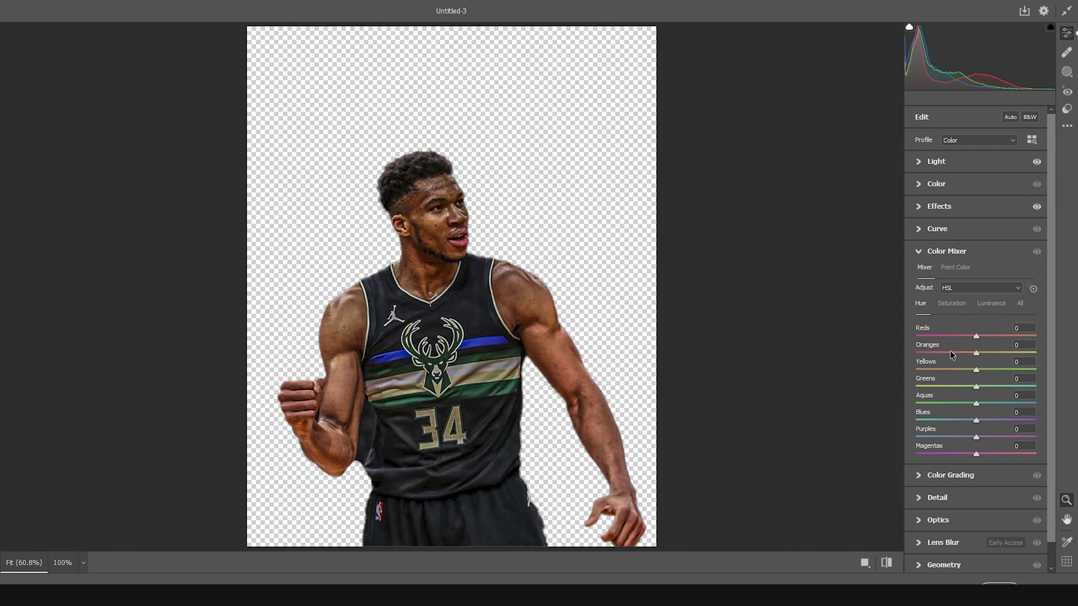
mouse_move(957, 352)
mouse_down()
mouse_move(972, 352)
mouse_move(959, 355)
mouse_up()
click(951, 303)
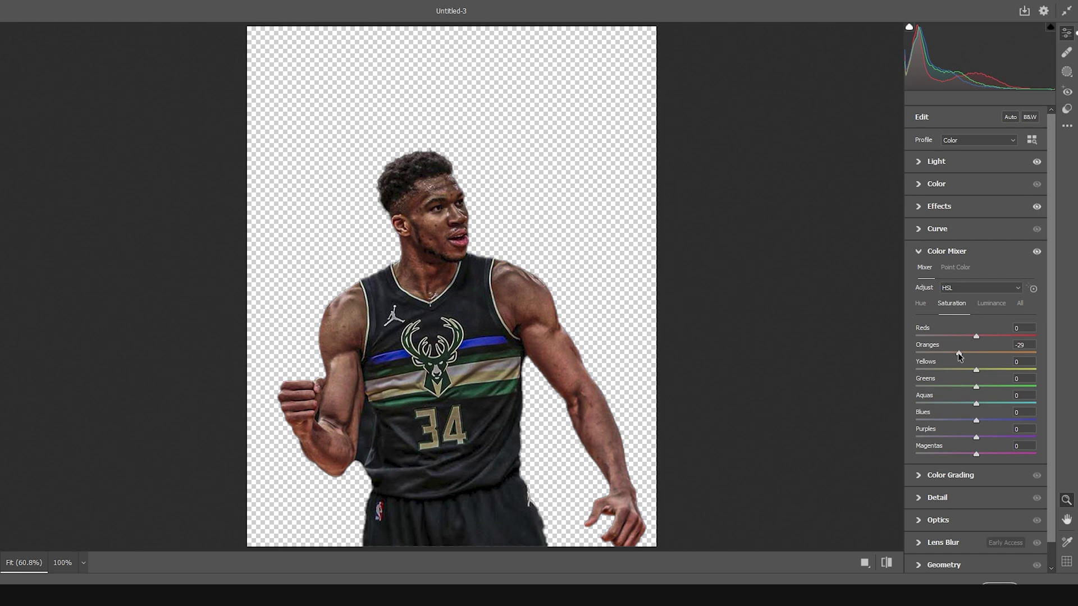
Set Exposure to +0.70, Contrast to +6, Highlights to -67 and Shadows to +52, and apply the Camera Raw Filter.
click(922, 160)
drag(977, 189, 981, 191)
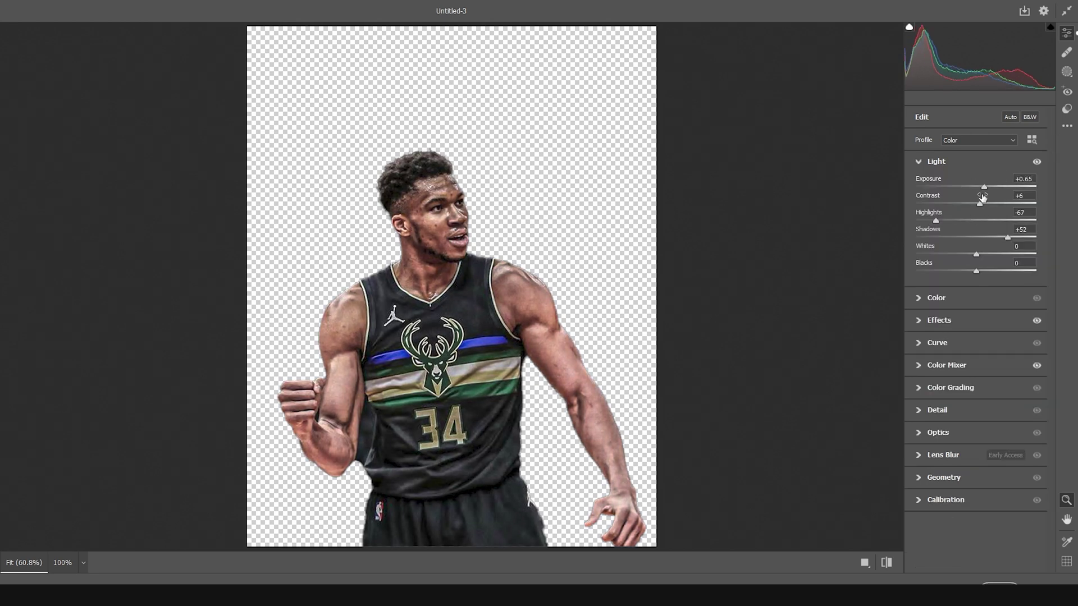
drag(983, 187, 985, 190)
click(1016, 584)
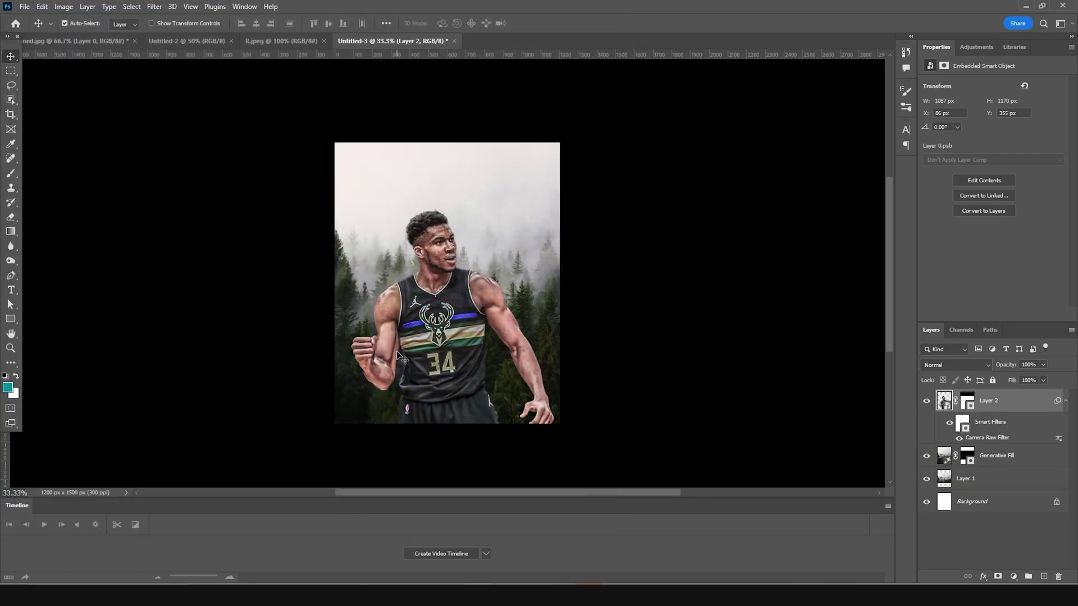
Add a new layer directly above the Generative Fill layer and choose the recent 1200 px textured brush.
key(ctrl+plus)
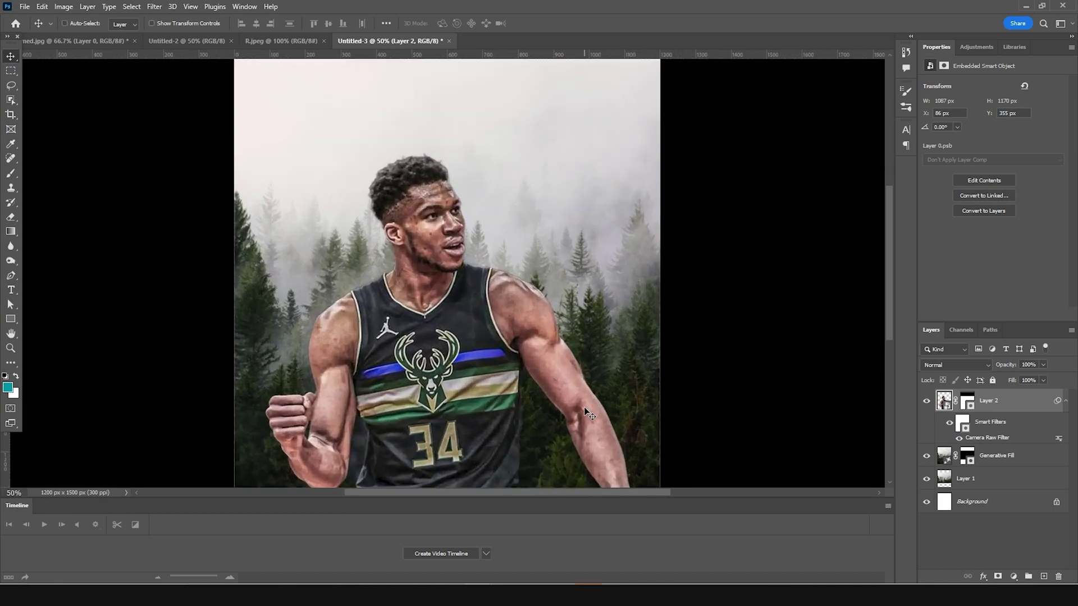
key(ctrl+minus)
key(ctrl)
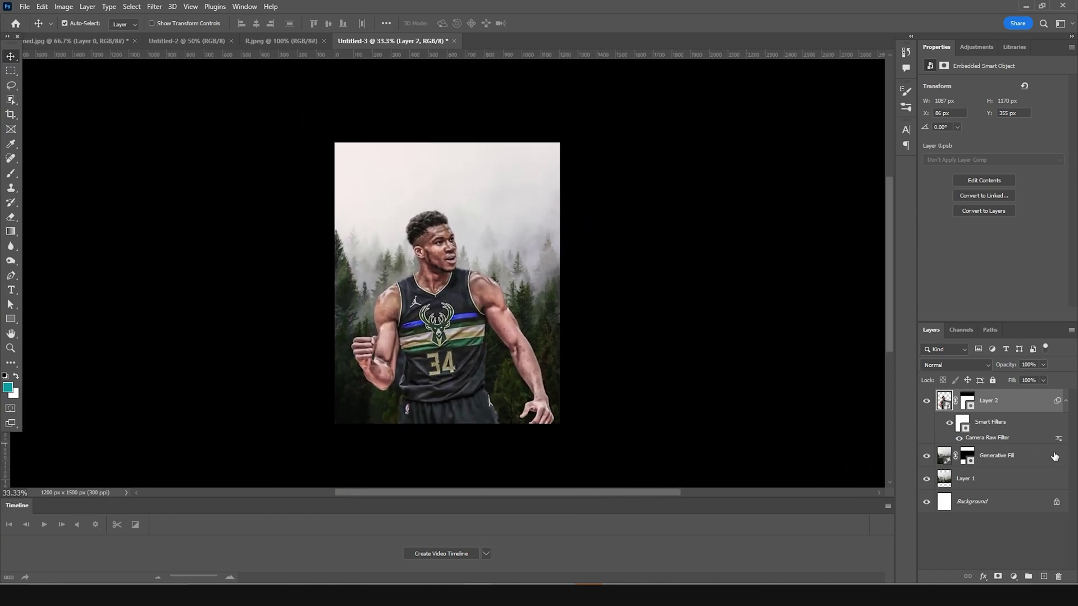
click(945, 460)
click(1044, 577)
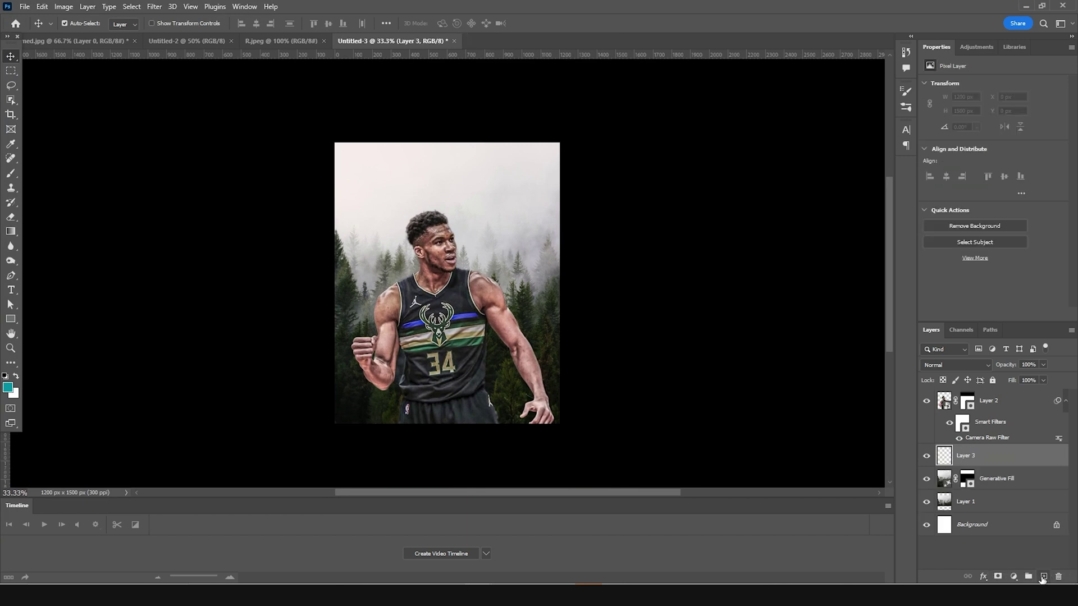
key(b)
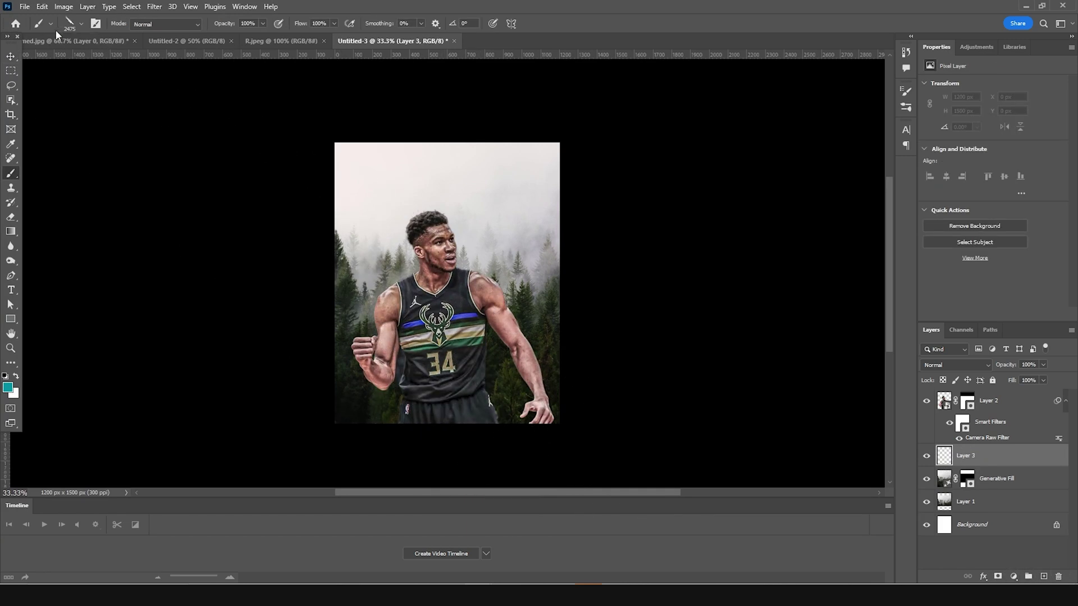
click(79, 28)
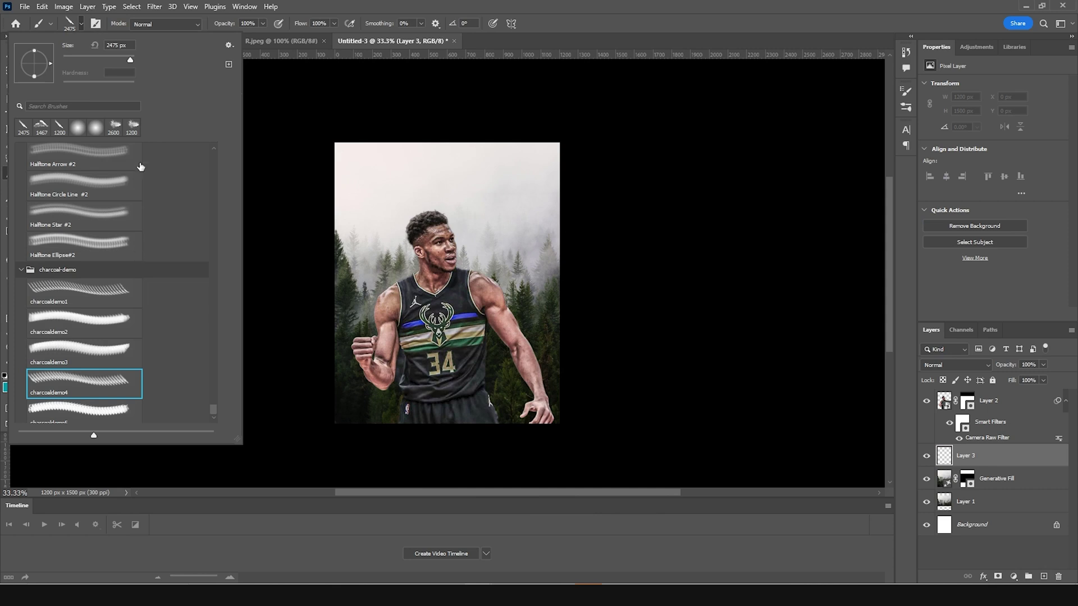
click(133, 127)
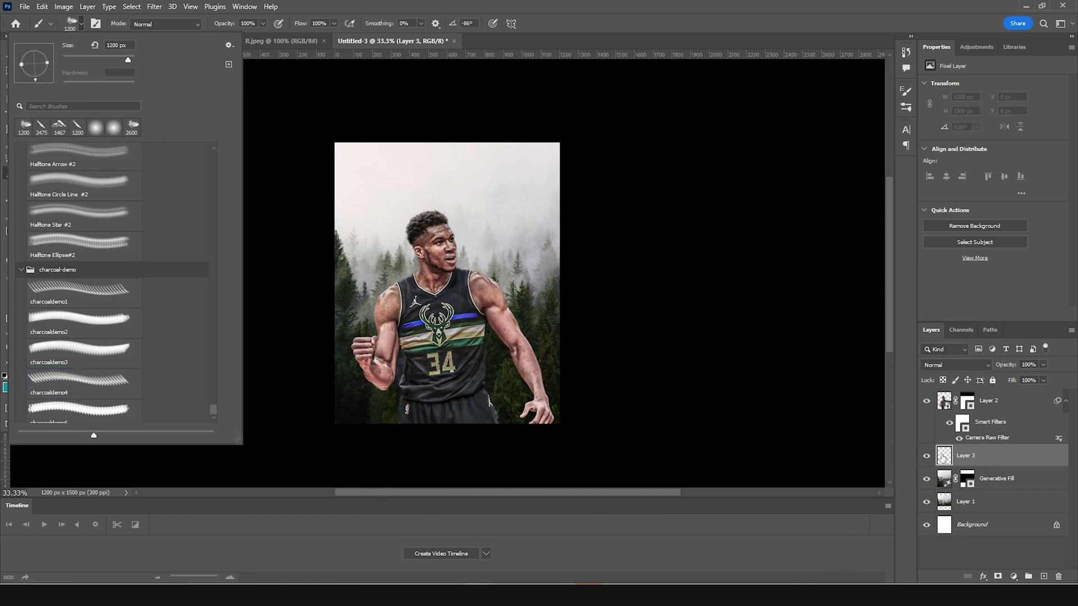
Swap the foreground colour to white, enlarge the brush to 1400 px and stamp fog behind the player's torso and raised arm.
click(927, 479)
click(16, 378)
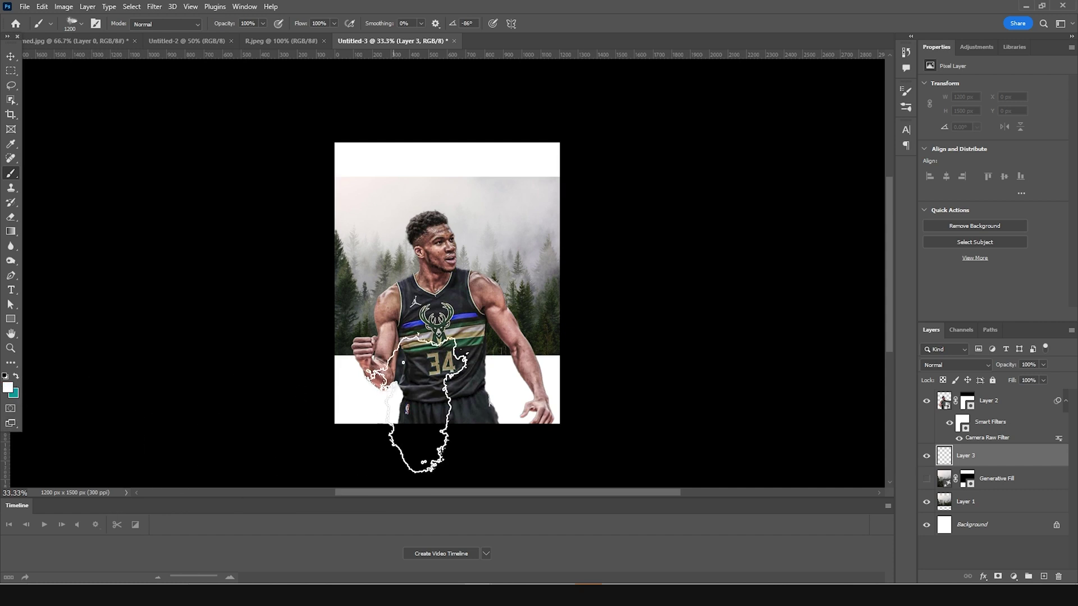
click(926, 478)
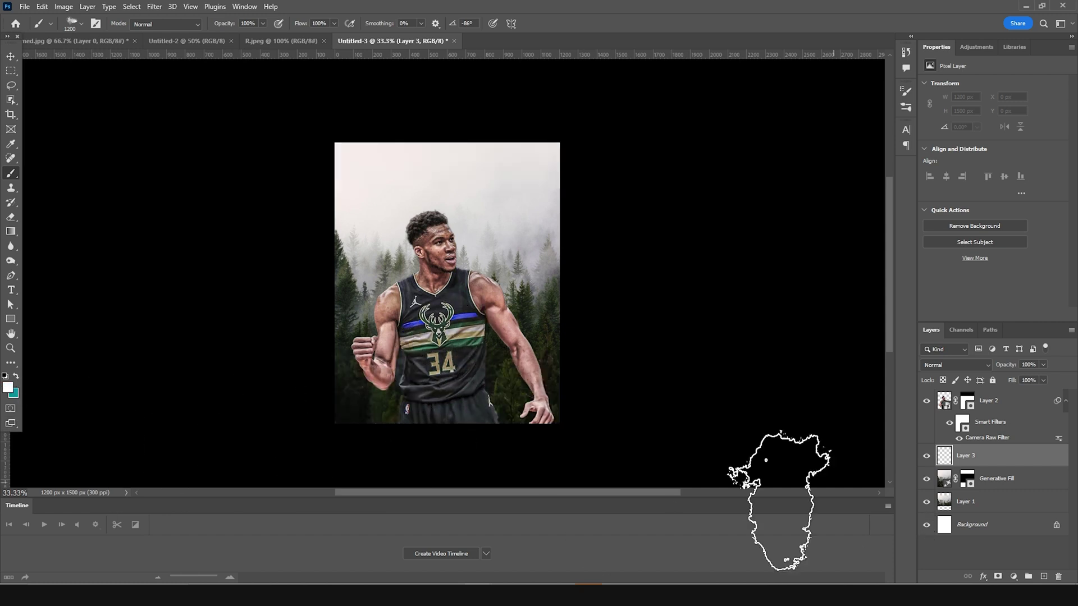
key(bracketright)
key(bracketright)
key(bracketright)
click(458, 333)
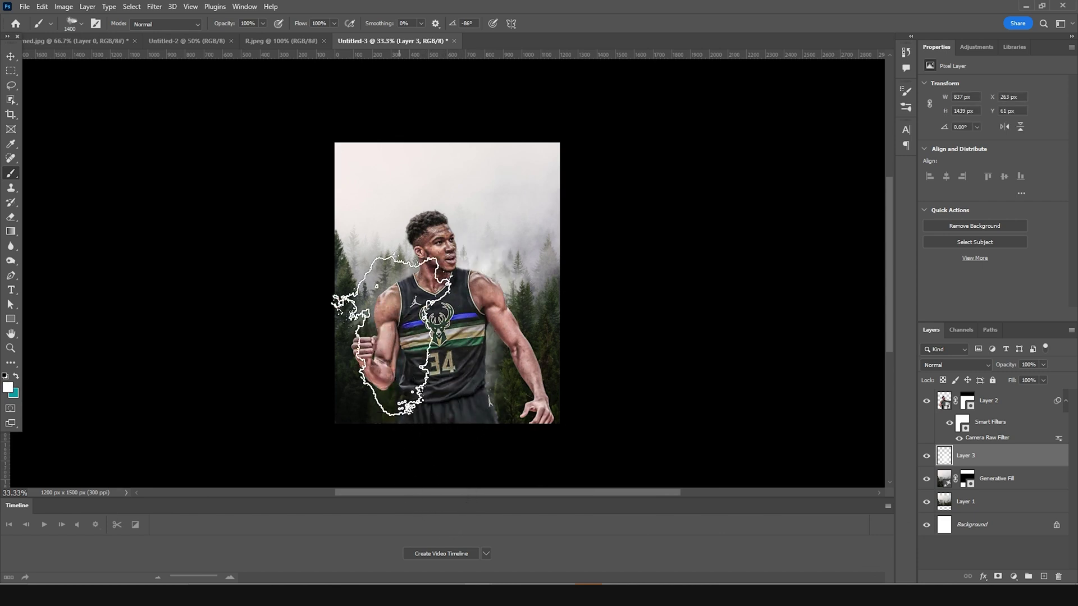
click(400, 338)
Resize the textured brush and stamp more white fog behind the player near the canvas's lower edge.
key(bracketleft)
key(bracketleft)
key(bracketleft)
key(bracketright)
key(bracketright)
key(bracketright)
key(bracketright)
key(bracketright)
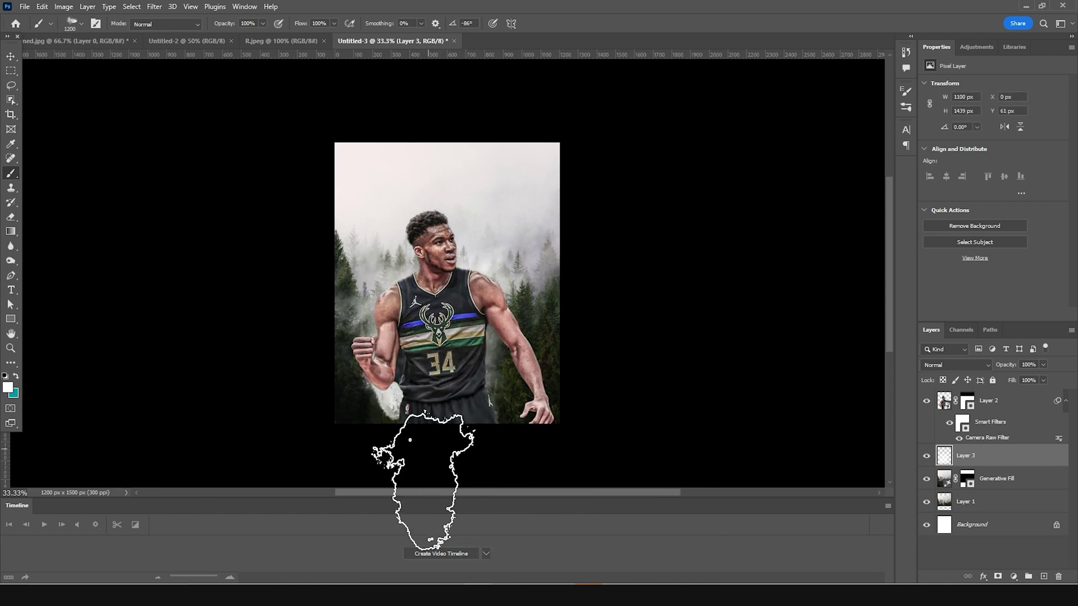
click(454, 486)
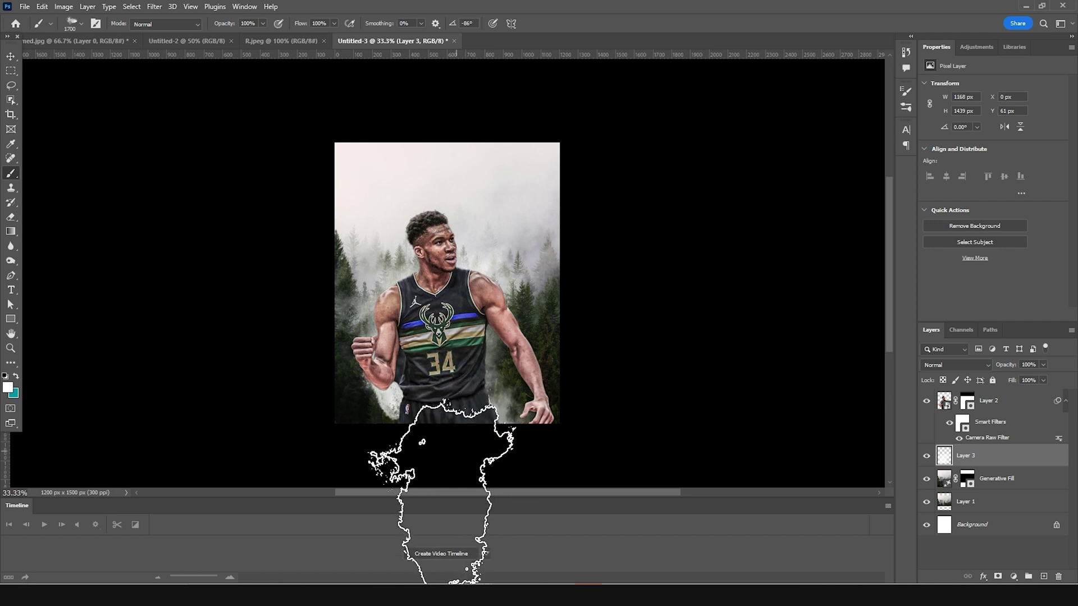
Stamp white fog behind the player near the lower-left canvas edge and add a new layer above Layer 2.
click(374, 486)
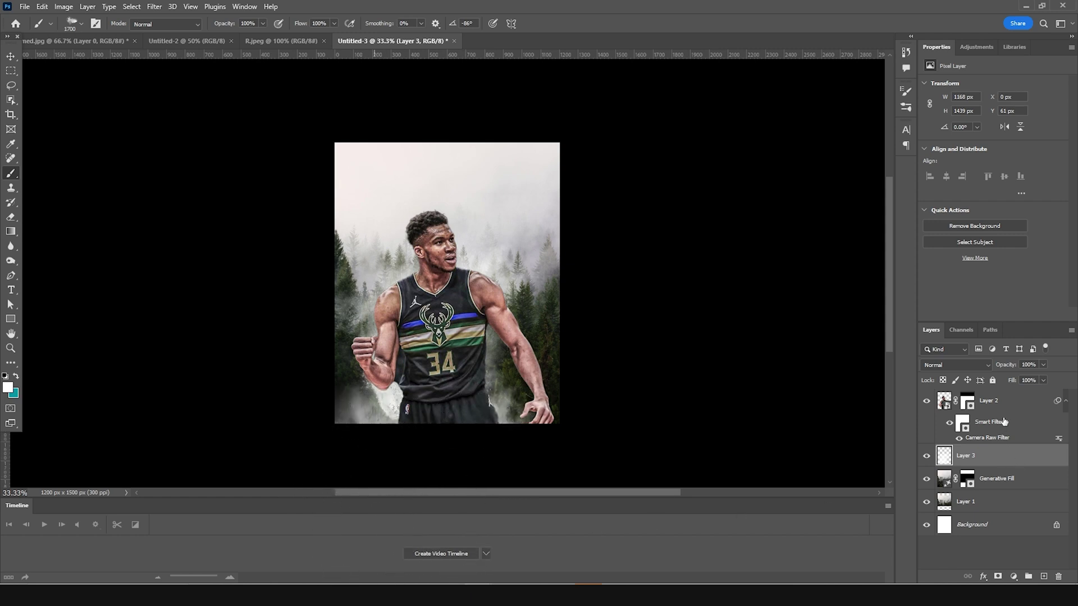
click(1043, 577)
Enlarge the textured brush to 2000 px and stamp white fog in front of the player's shorts, forearm and hands.
key(bracketright)
key(bracketright)
key(bracketright)
click(354, 448)
click(525, 427)
click(508, 471)
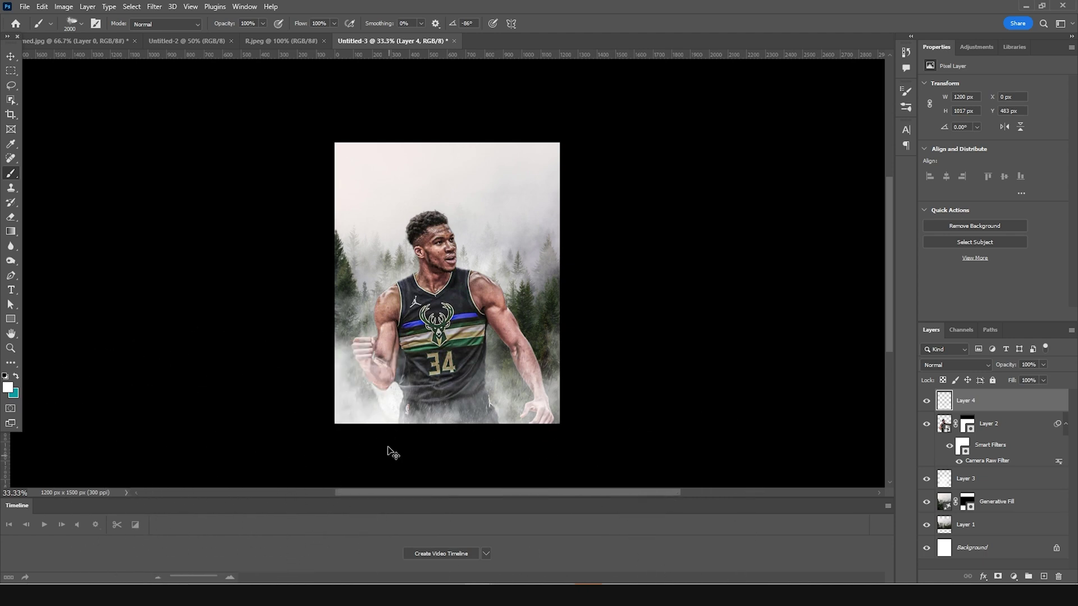
key(v)
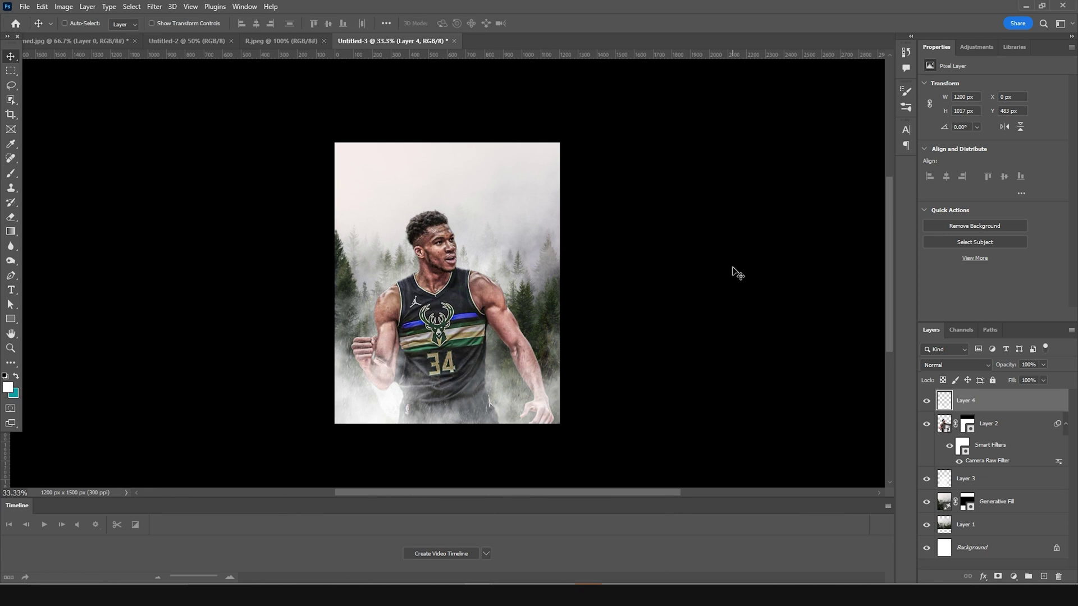
Lasso an elongated antler area from the player's hair diagonally up towards the poster's upper-left corner.
key(ctrl+plus)
key(ctrl+plus)
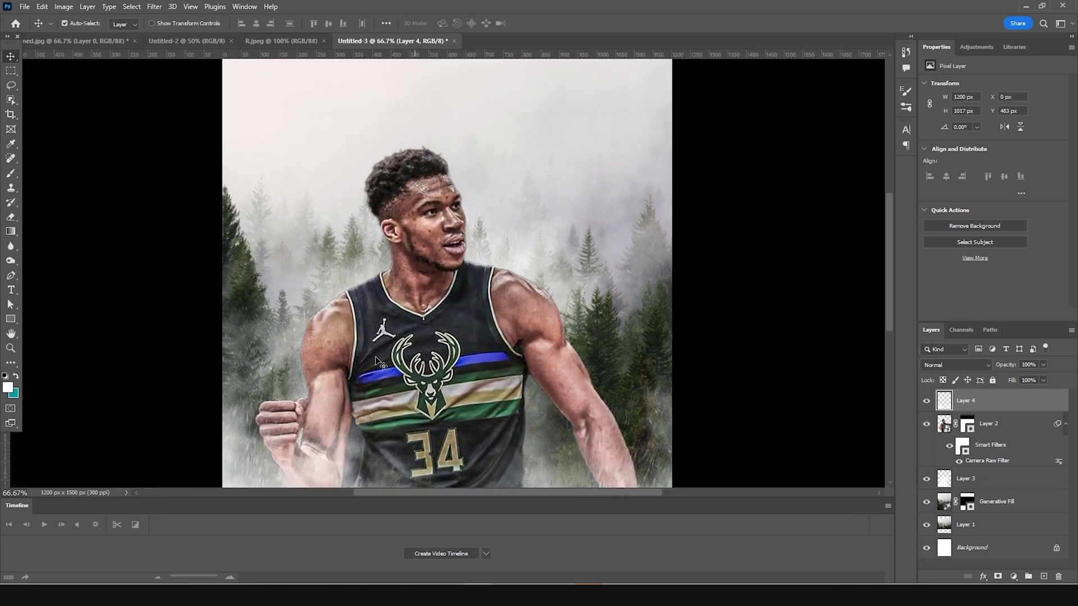
key(l)
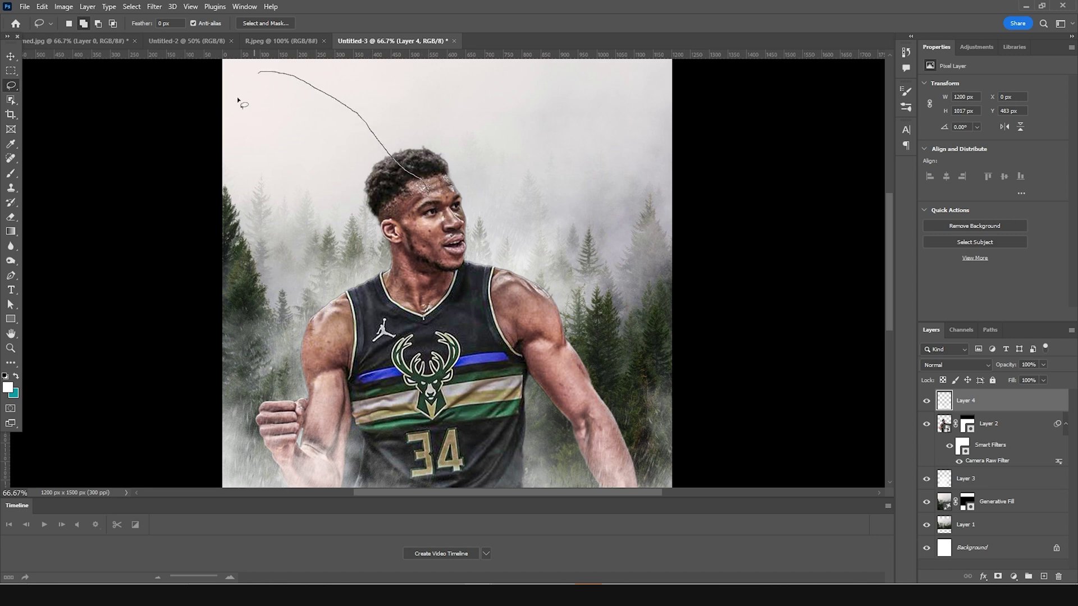
drag(423, 178, 425, 179)
Run Generative Fill on the selection with the prompt "deer horn" and keep the first variation.
click(42, 6)
click(83, 214)
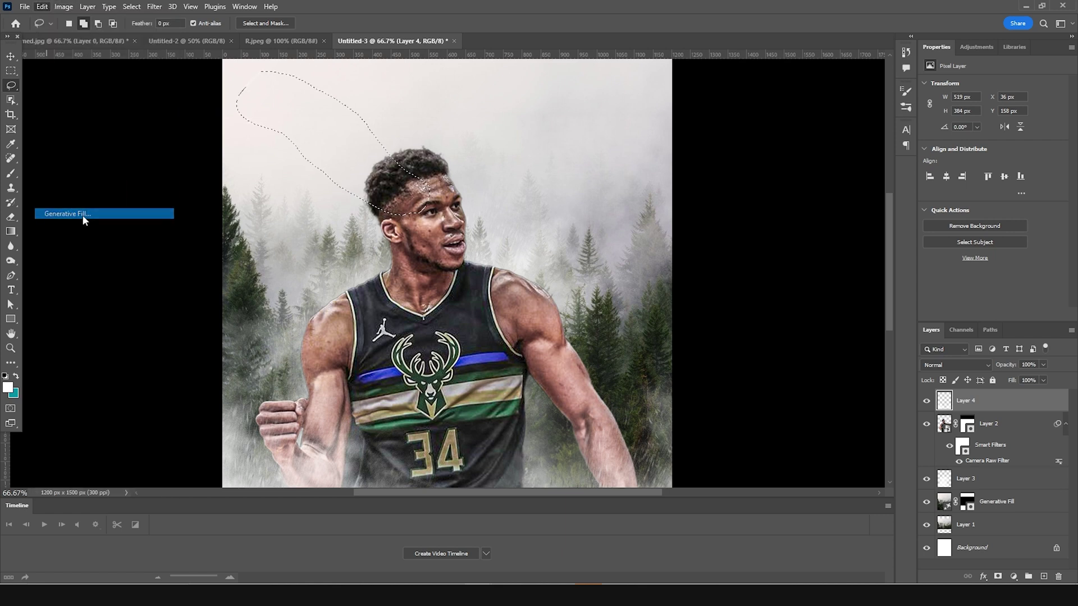
text(d)
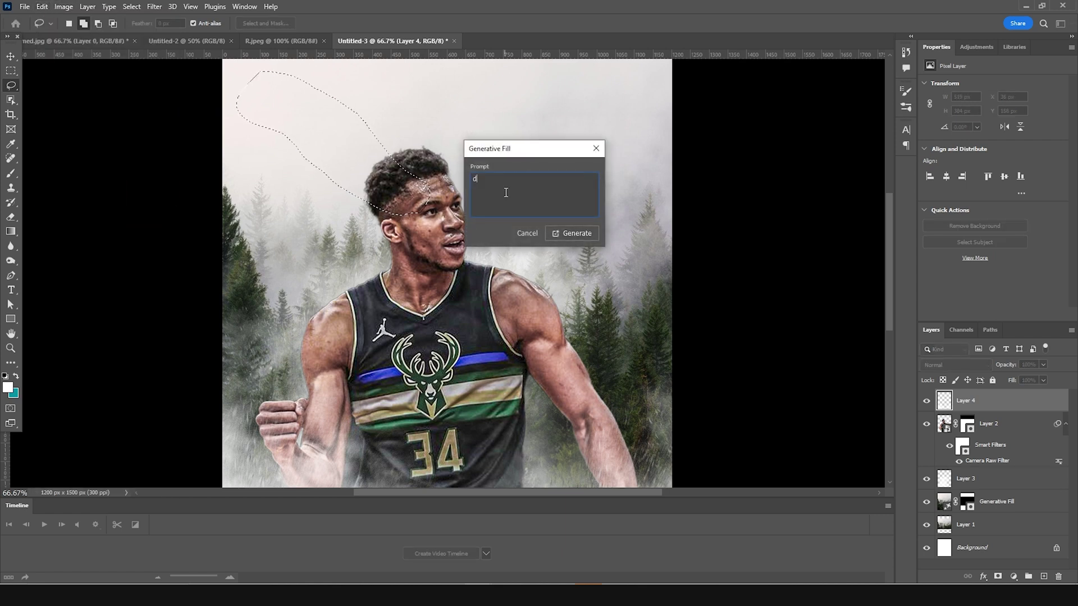
text(eer horns)
click(567, 237)
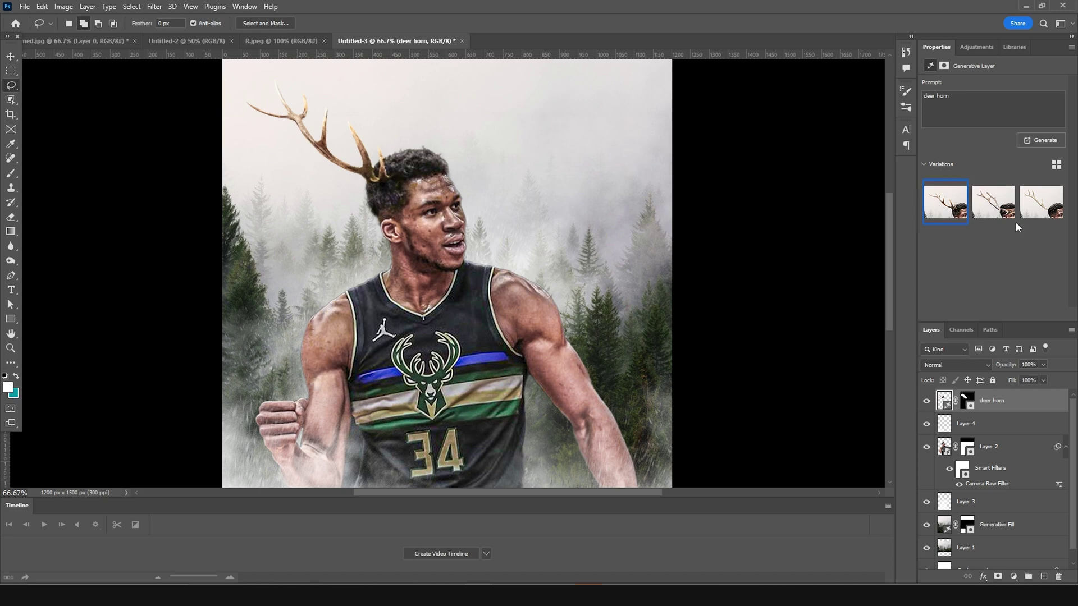
click(995, 213)
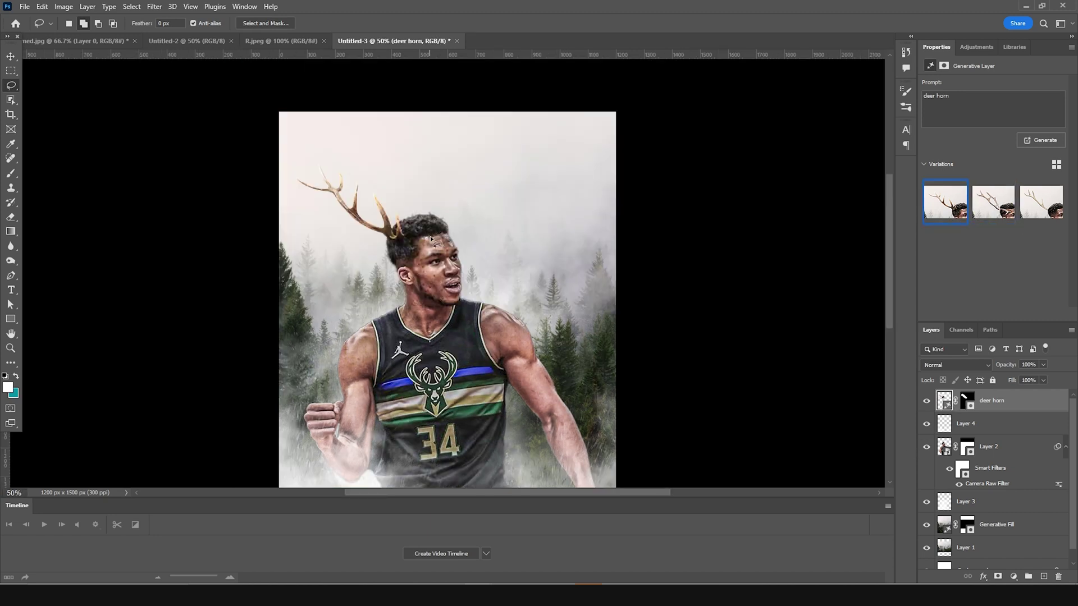
Lasso a narrow upright area above the right side of the player's hair and generative-fill it with the prompt "deer horn".
mouse_move(438, 224)
mouse_down()
mouse_move(439, 160)
mouse_move(466, 160)
mouse_move(463, 214)
mouse_move(439, 230)
mouse_up()
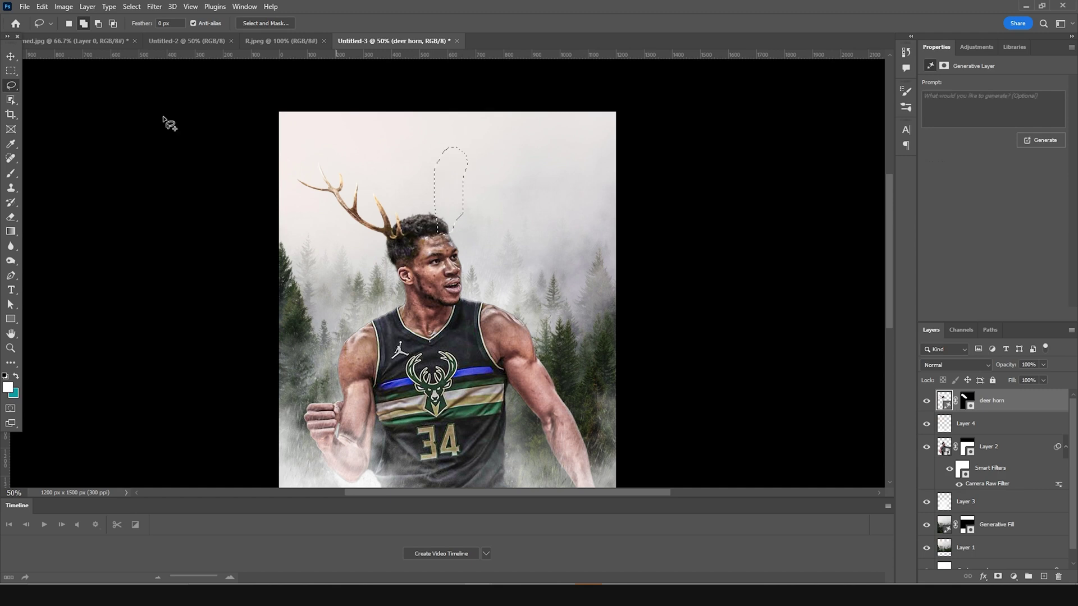
click(42, 6)
click(79, 213)
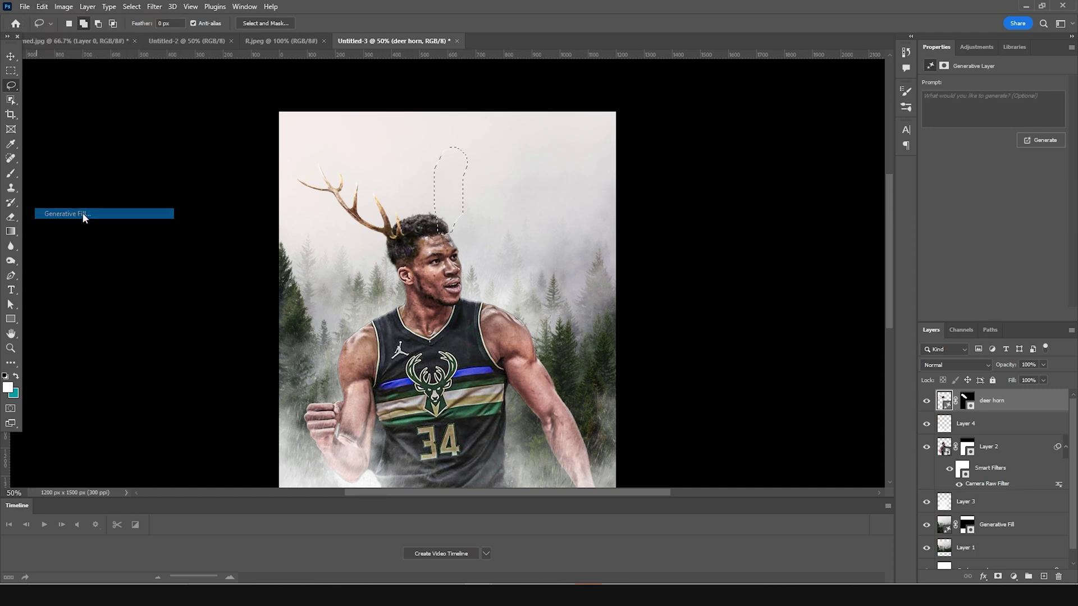
text(deer horn)
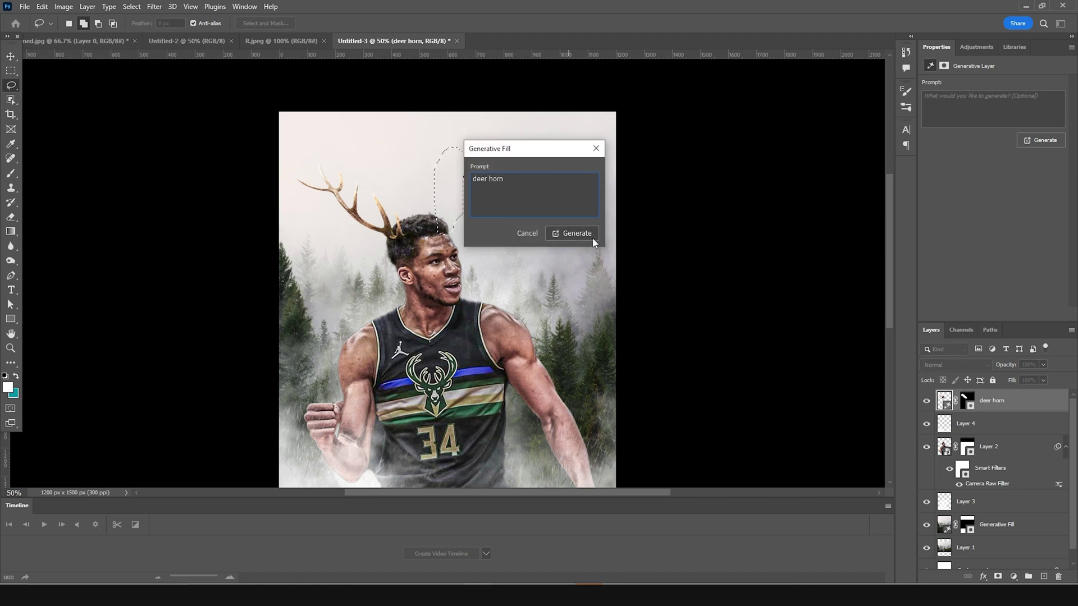
click(593, 240)
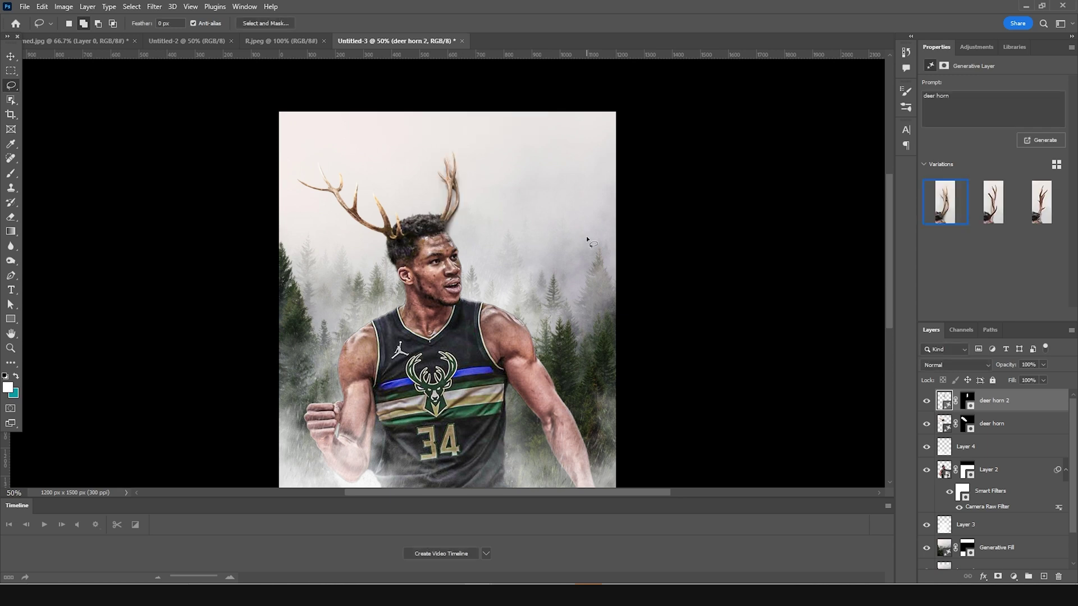
Compare the second antler's variations, generate another set from the same prompt and choose the first, reddish-brown one.
click(992, 202)
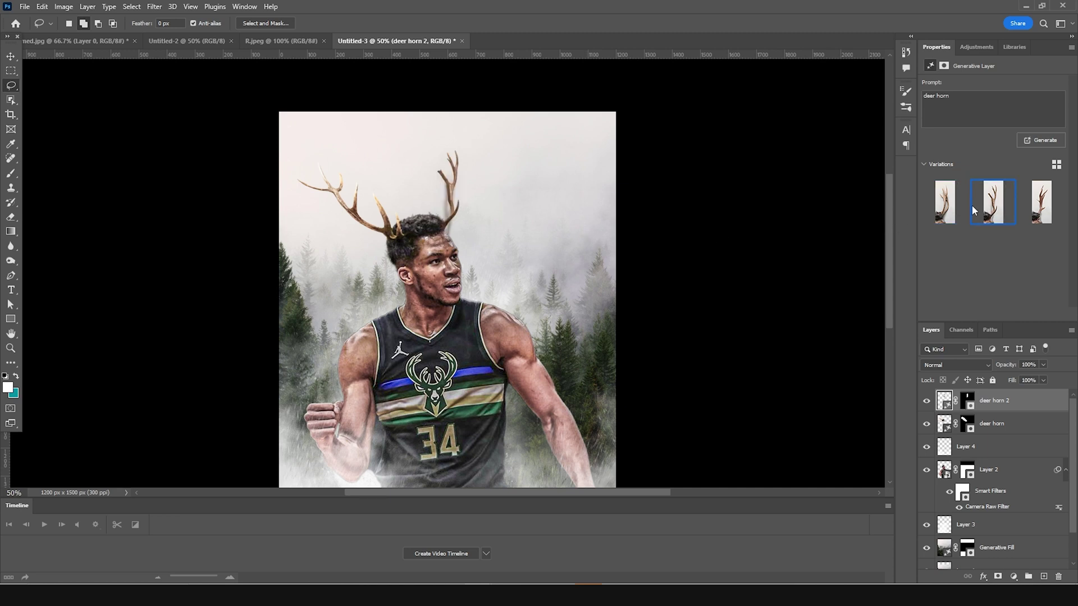
click(1040, 204)
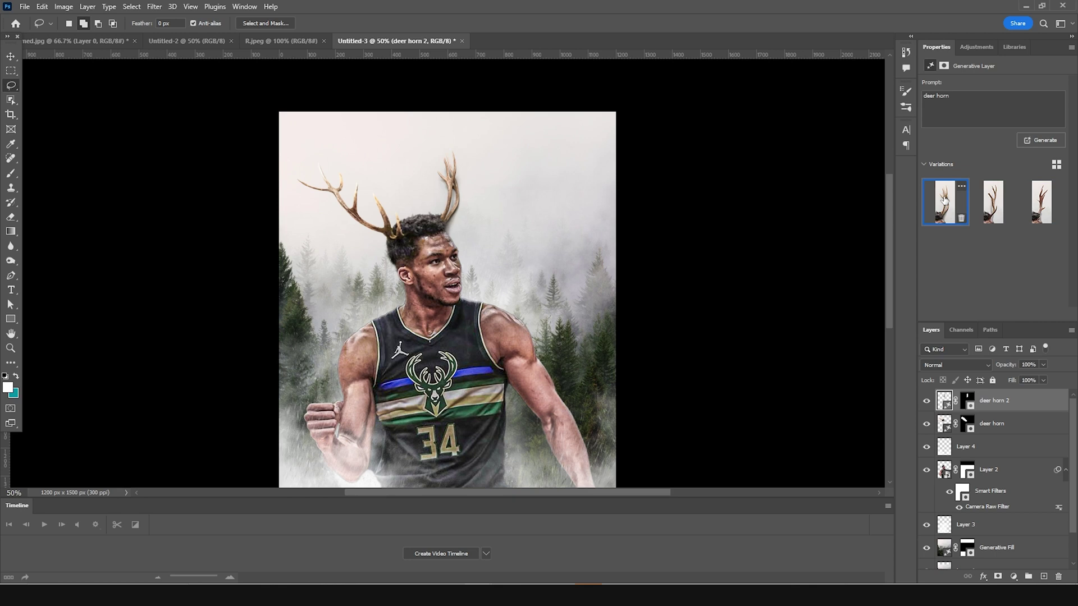
click(1043, 141)
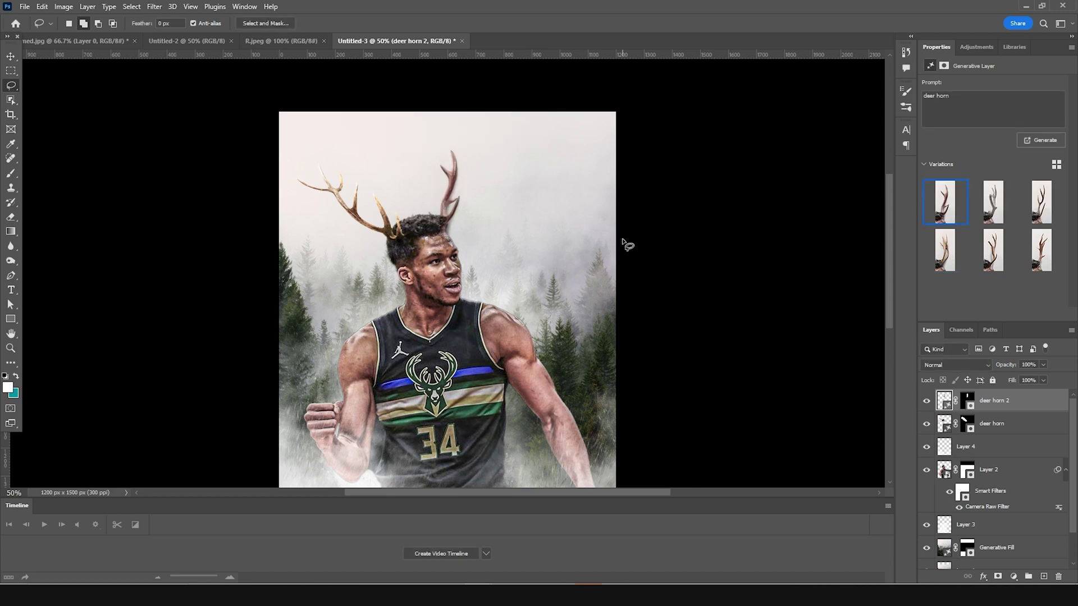
click(988, 208)
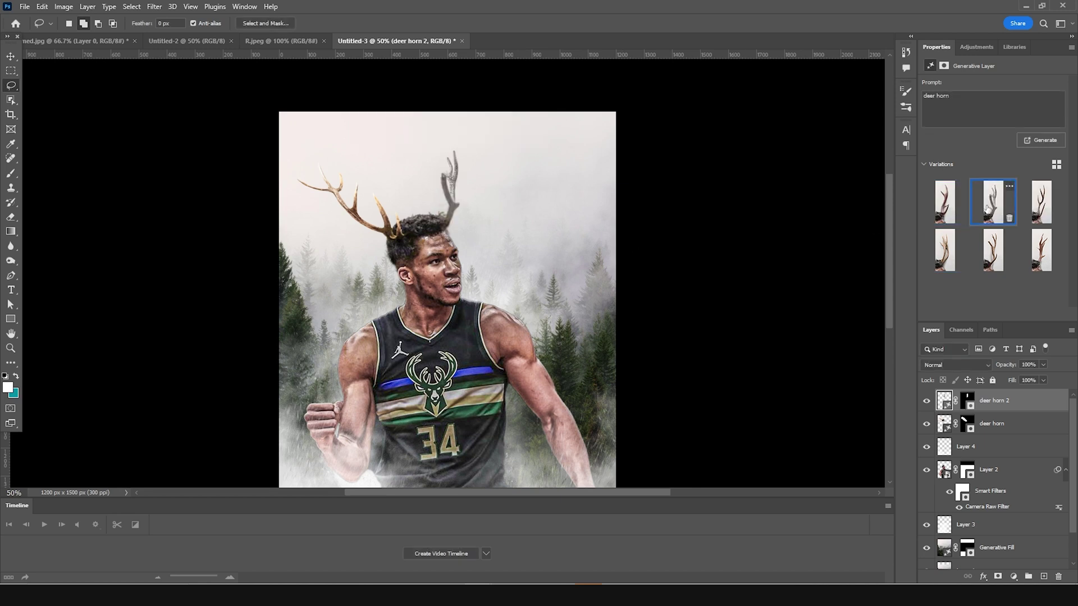
click(1036, 206)
click(944, 217)
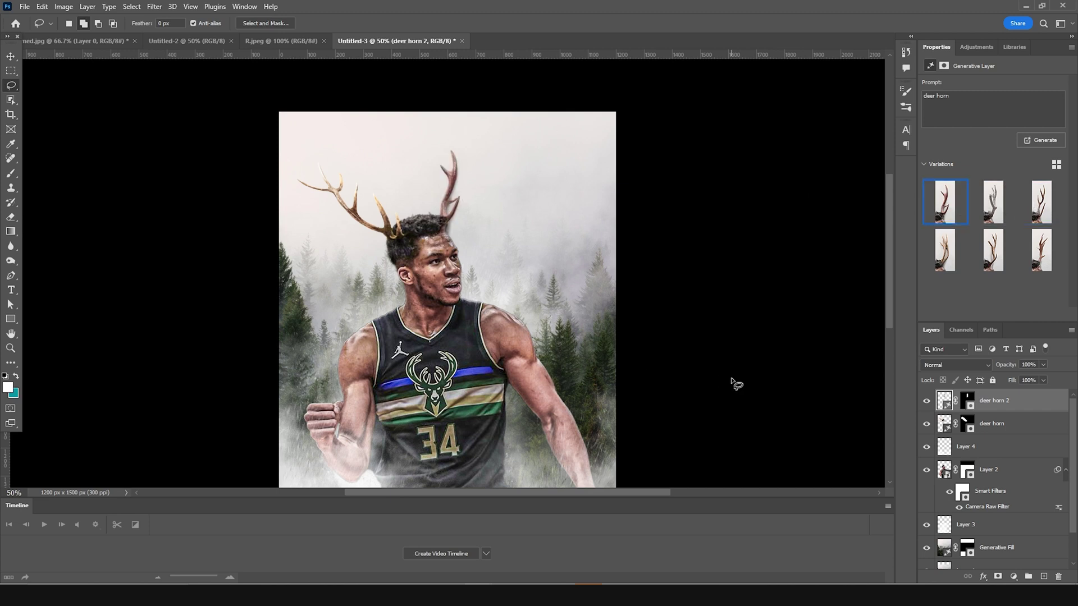
Lasso a necklace-shaped area around the player's neck and down the front of the jersey to the deer logo.
key(ctrl+minus)
key(ctrl+minus)
key(ctrl+plus)
key(ctrl+plus)
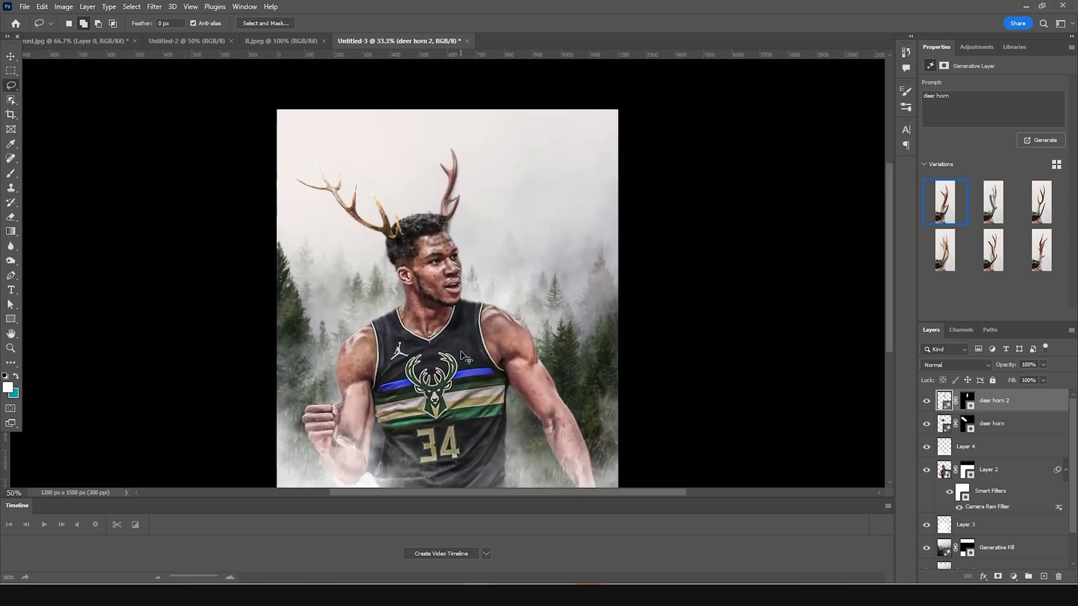
key(ctrl+plus)
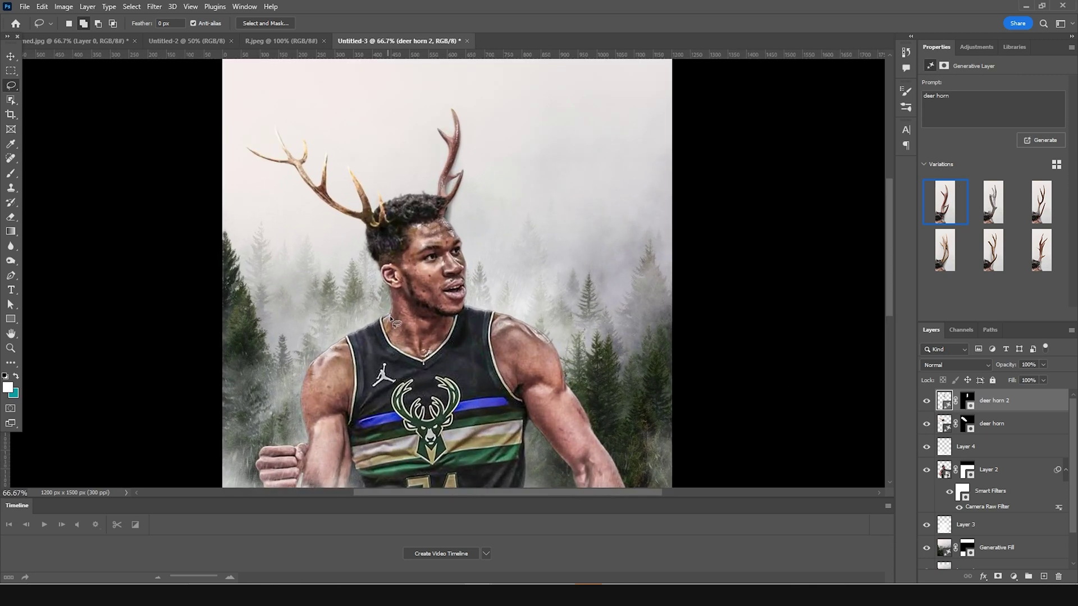
mouse_move(448, 321)
mouse_down()
mouse_move(456, 313)
mouse_move(464, 452)
mouse_move(393, 407)
mouse_move(375, 336)
mouse_move(389, 314)
mouse_up()
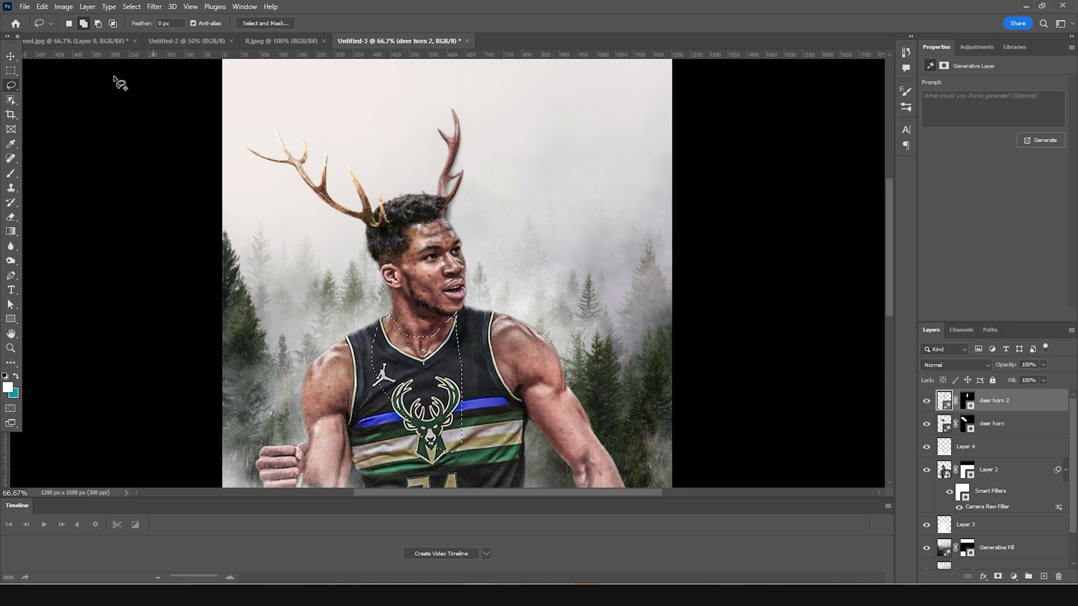
Run Generative Fill on the necklace selection with the prompt "silver chain" and use the third variation.
click(42, 6)
click(67, 214)
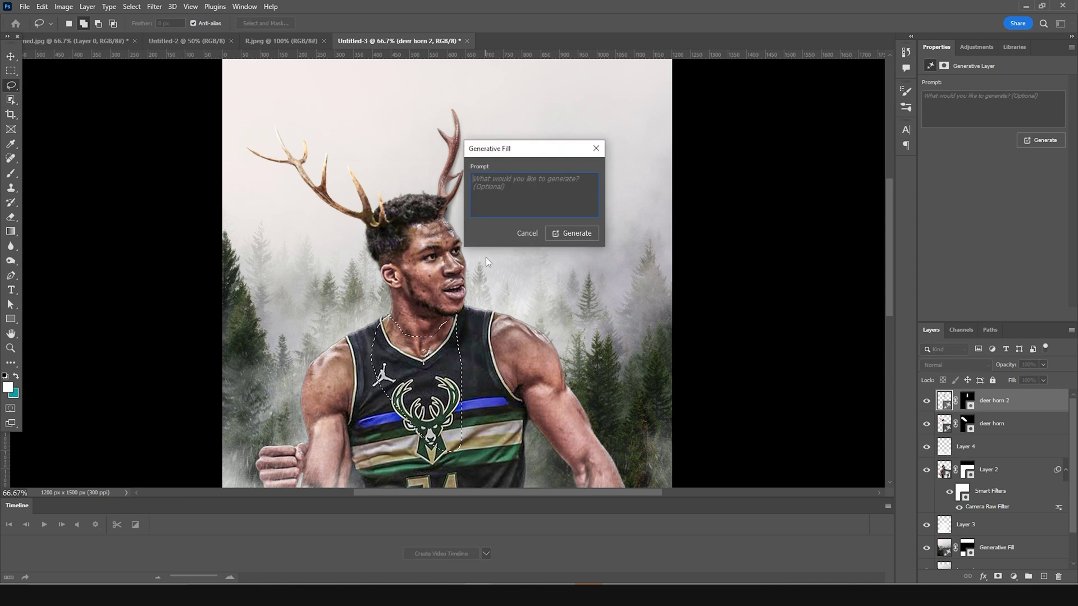
text(silv)
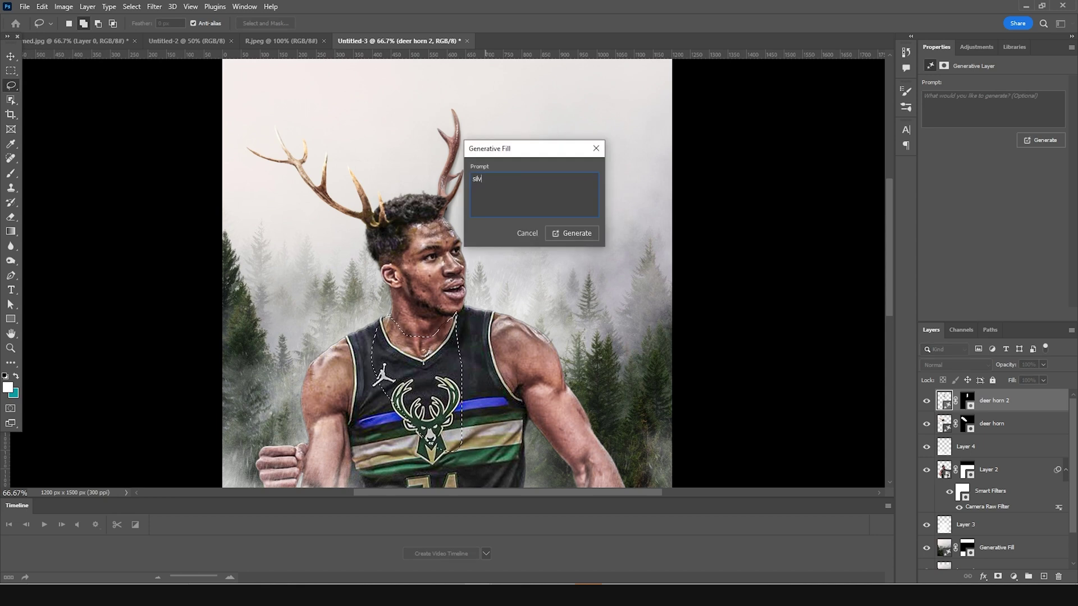
text(er chain)
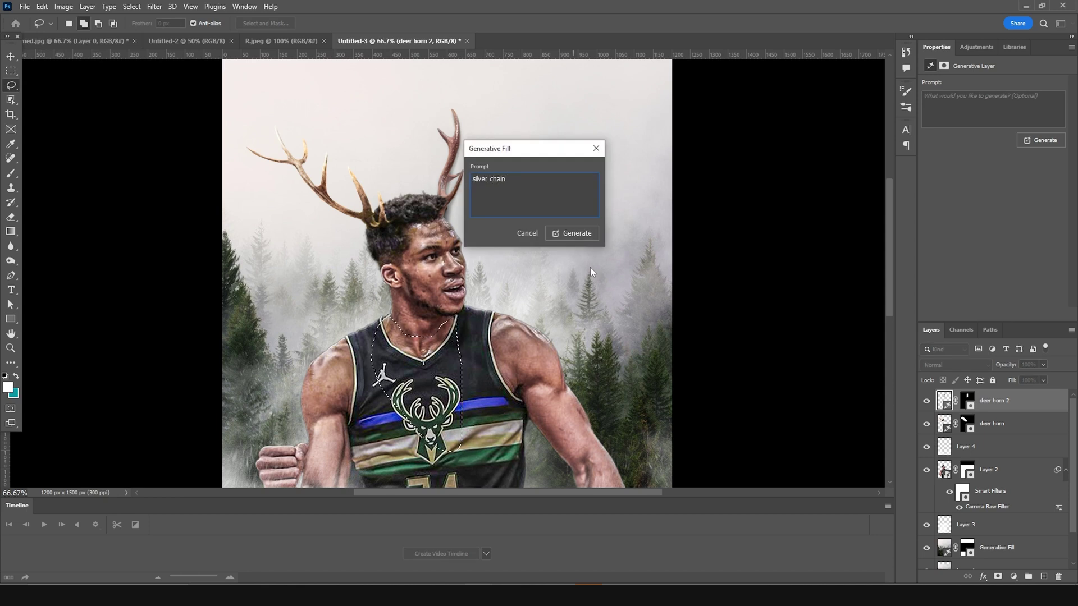
click(584, 234)
key(ctrl+minus)
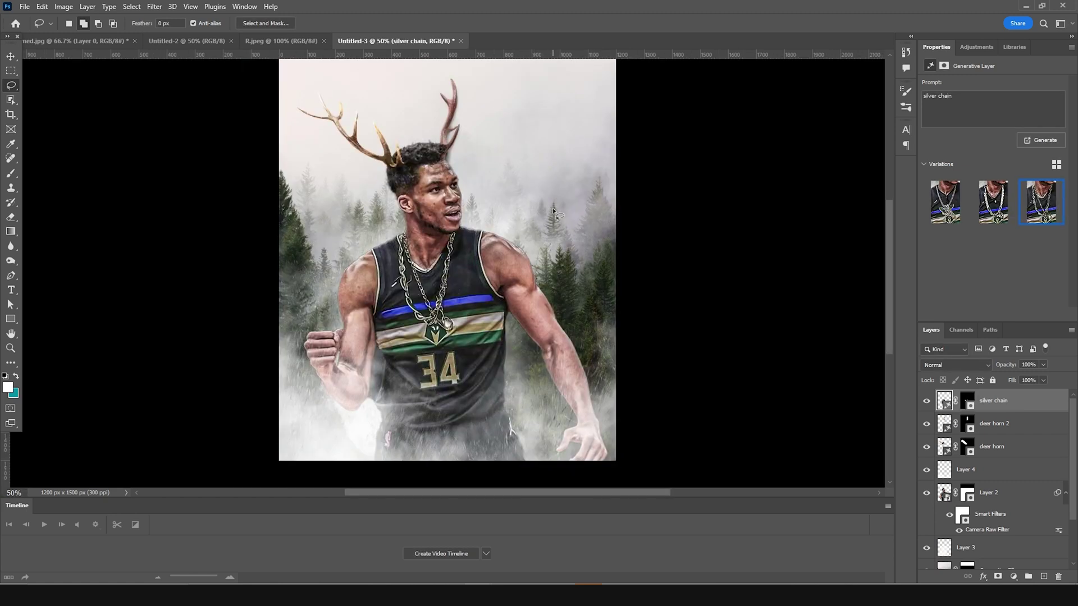
key(ctrl+minus)
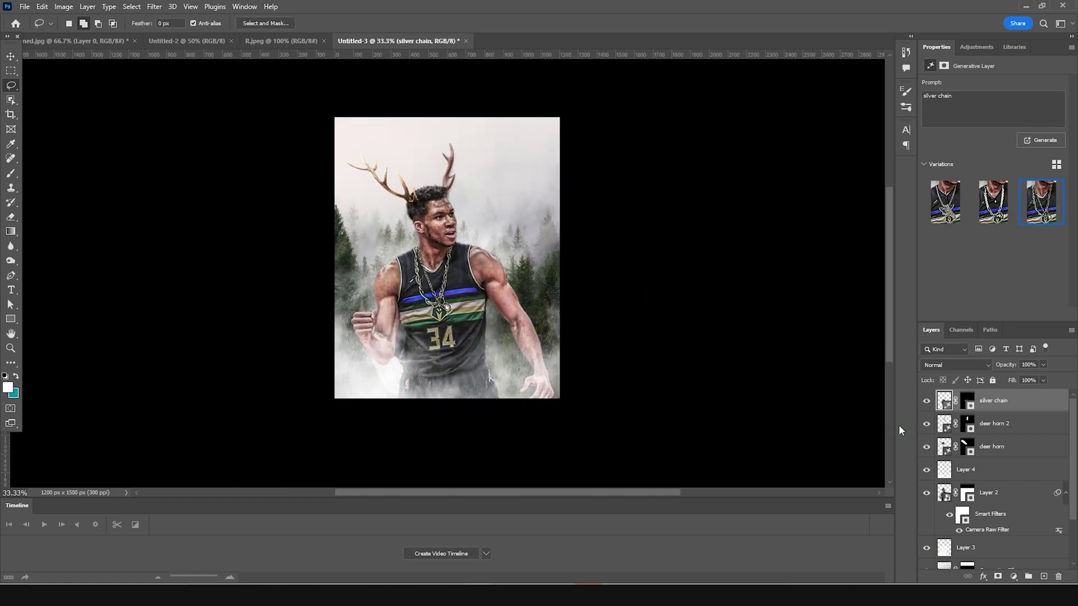
Stamp all visible layers into a new top layer and set Highlights to -51 in the Camera Raw Filter.
key(ctrl+plus)
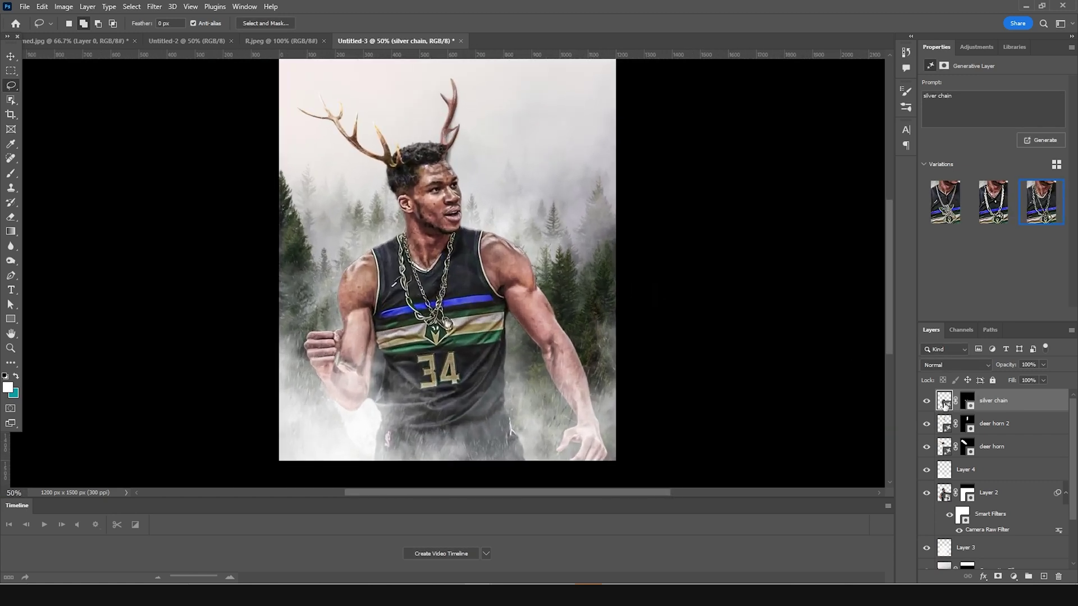
key(ctrl+shift+alt+e)
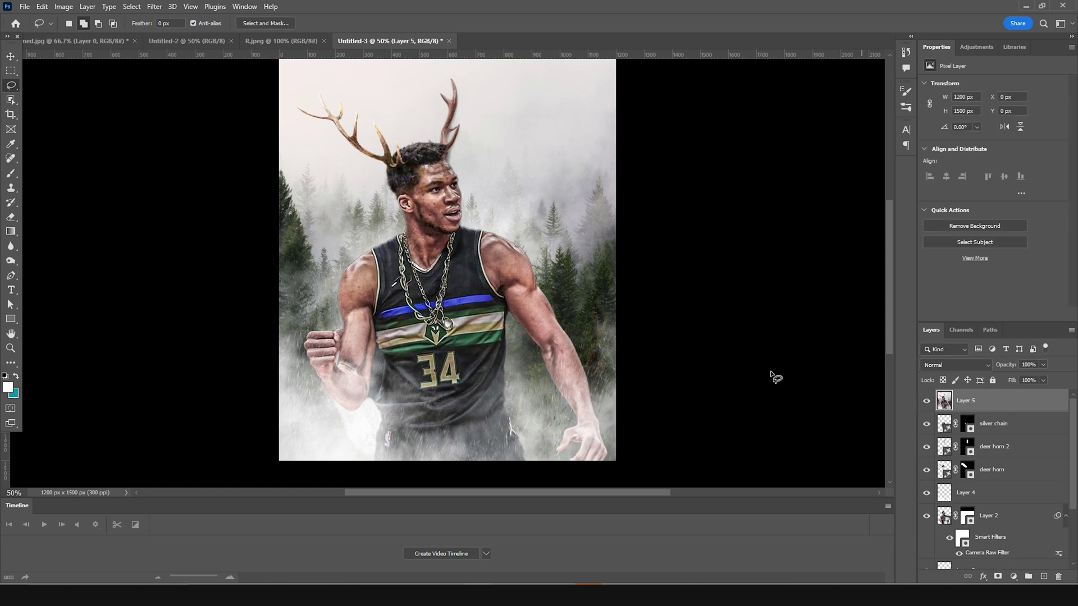
click(150, 8)
click(180, 91)
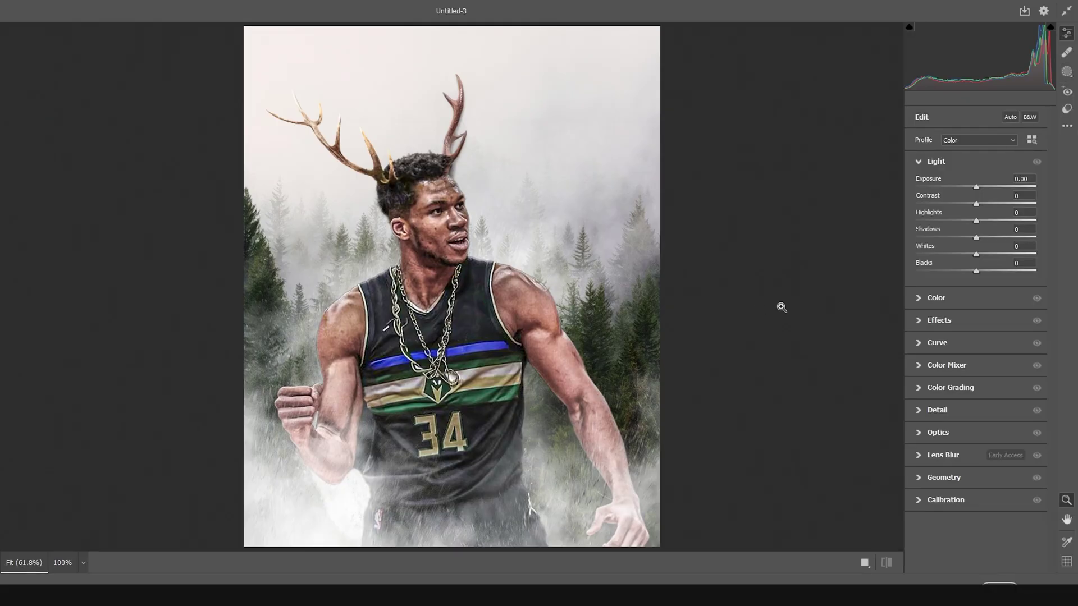
click(943, 221)
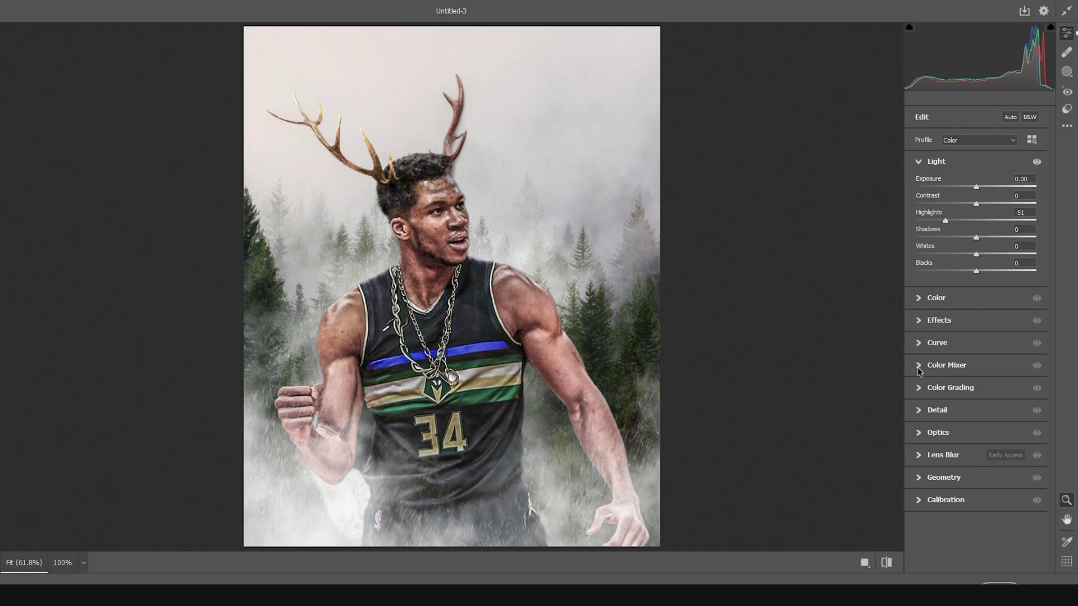
Set the Camera Raw effects to Clarity +27 and Texture about +7.
click(919, 414)
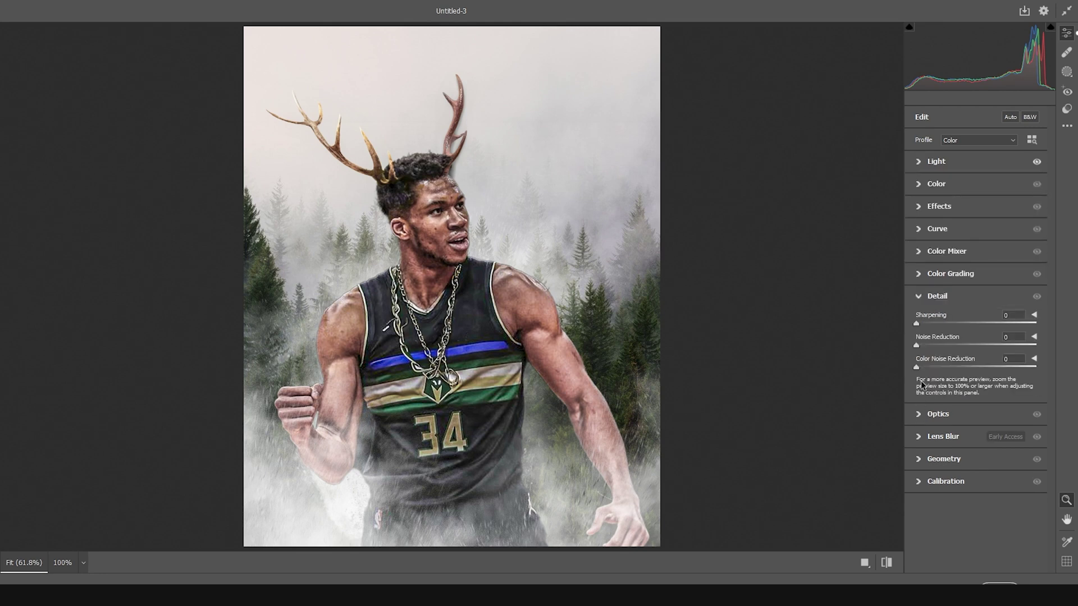
click(924, 207)
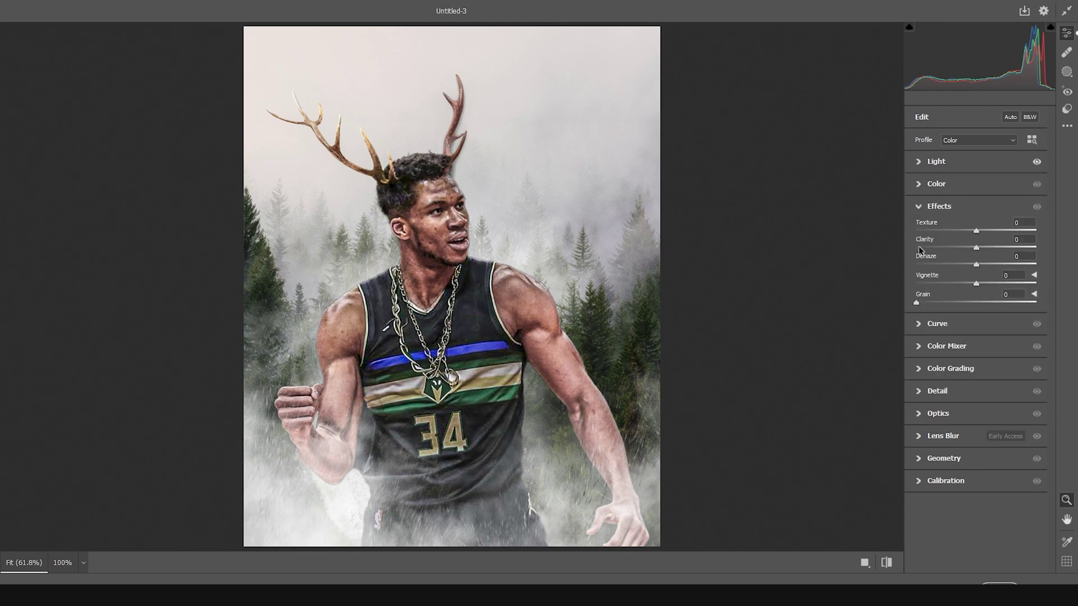
click(994, 247)
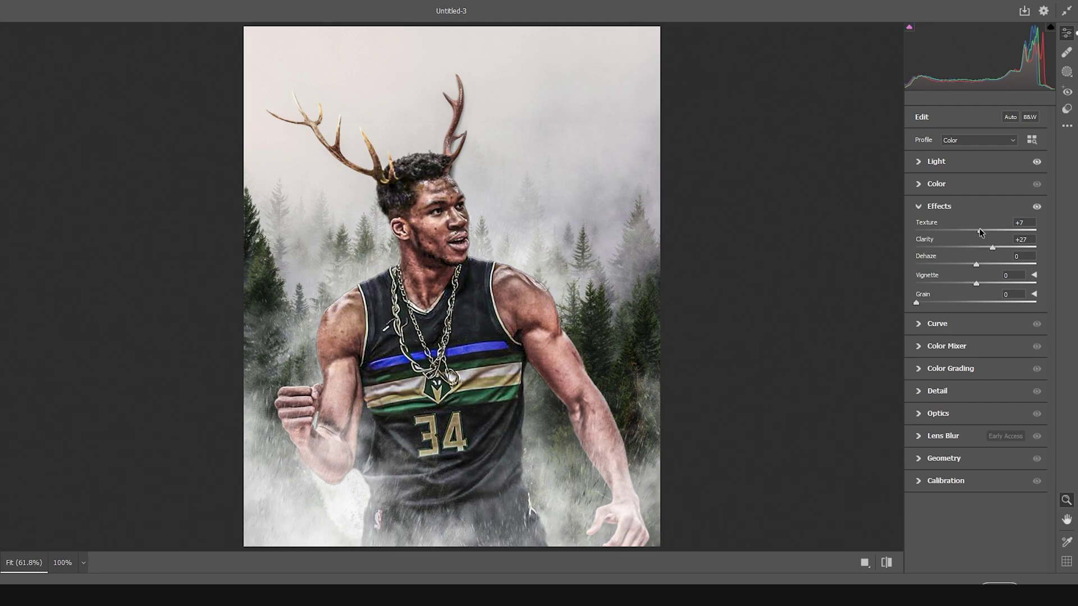
drag(981, 230, 983, 230)
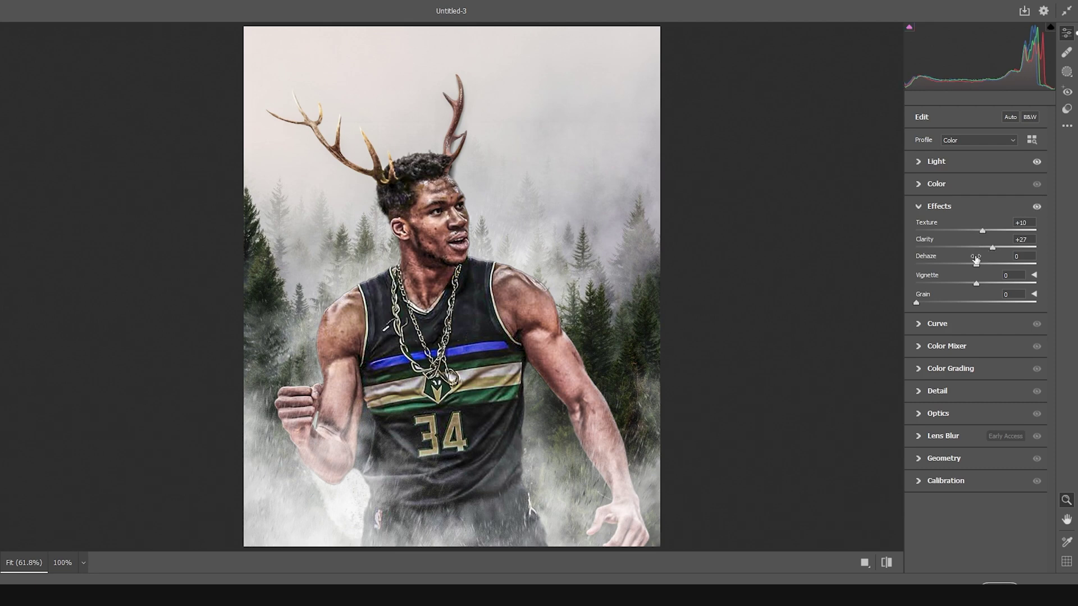
Raise Noise Reduction slightly and apply the Camera Raw Filter to the merged layer.
click(921, 392)
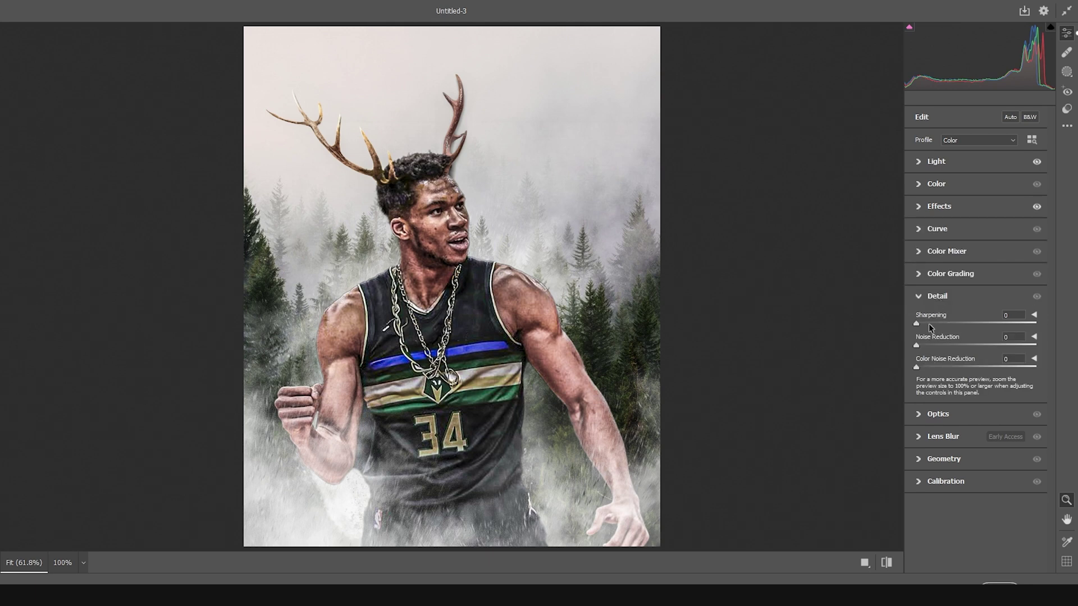
click(939, 345)
click(999, 591)
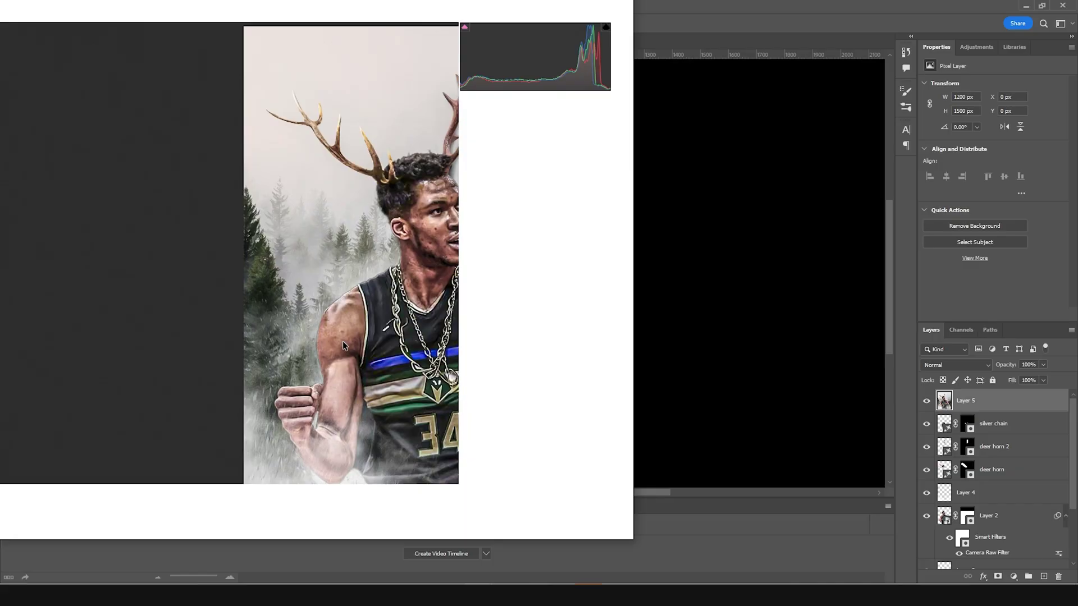
Add an Exposure adjustment layer above the merged layer and set Exposure to +0.33.
key(ctrl+minus)
key(ctrl+minus)
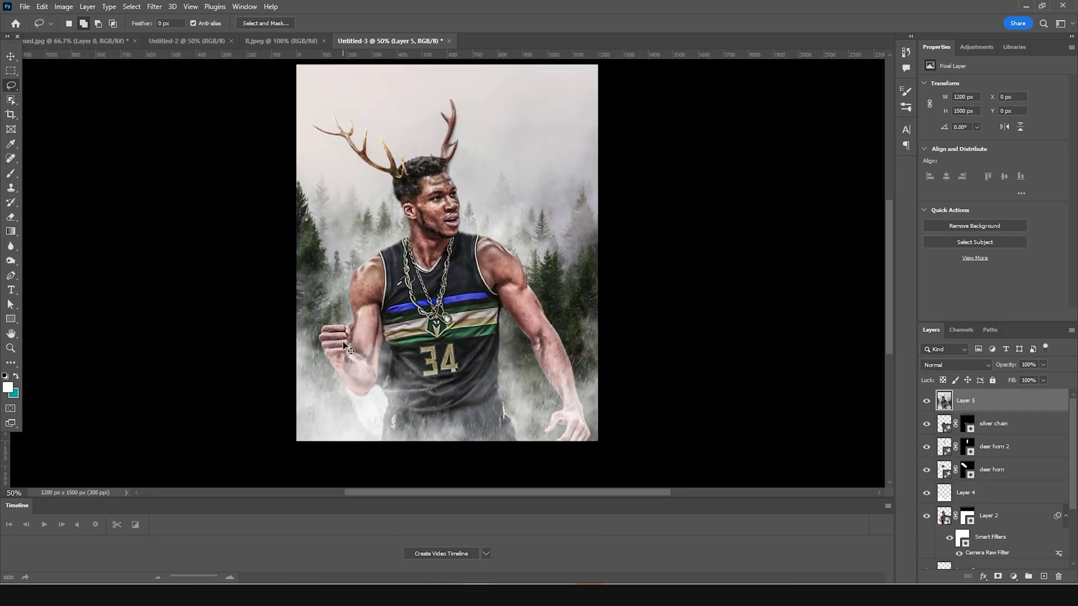
key(ctrl+plus)
key(ctrl+plus)
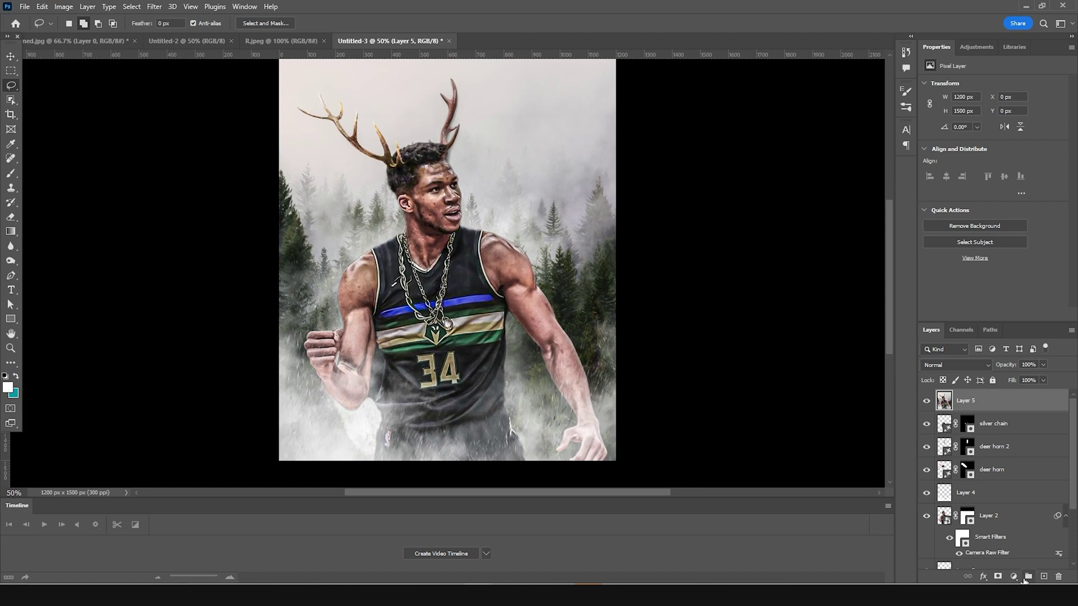
click(1014, 577)
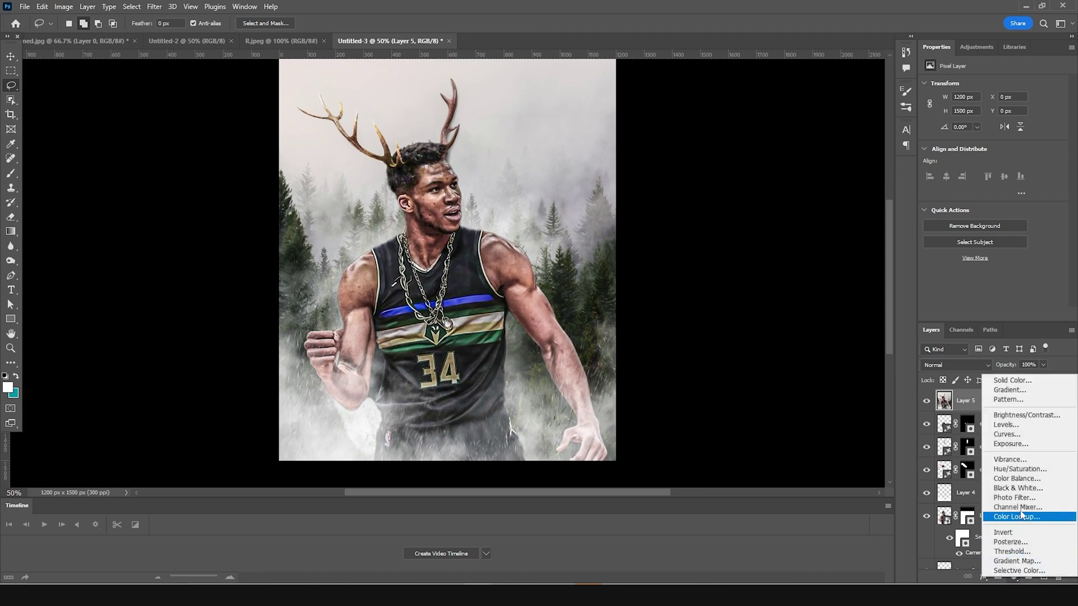
click(1010, 444)
drag(999, 112, 1002, 113)
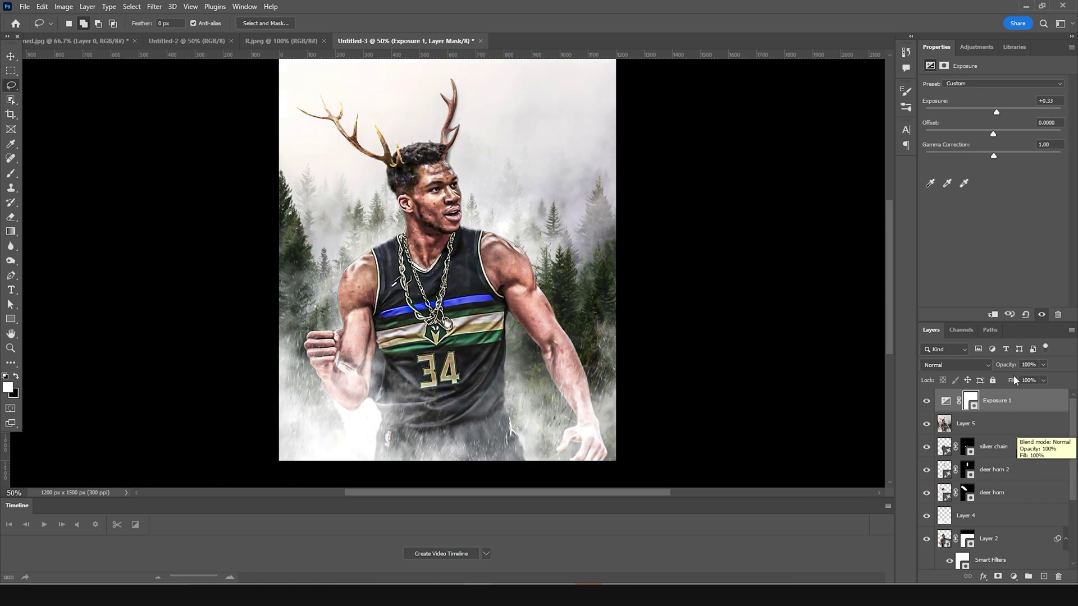
Invert the Exposure layer's mask to black and choose a soft round brush for painting on it.
click(972, 402)
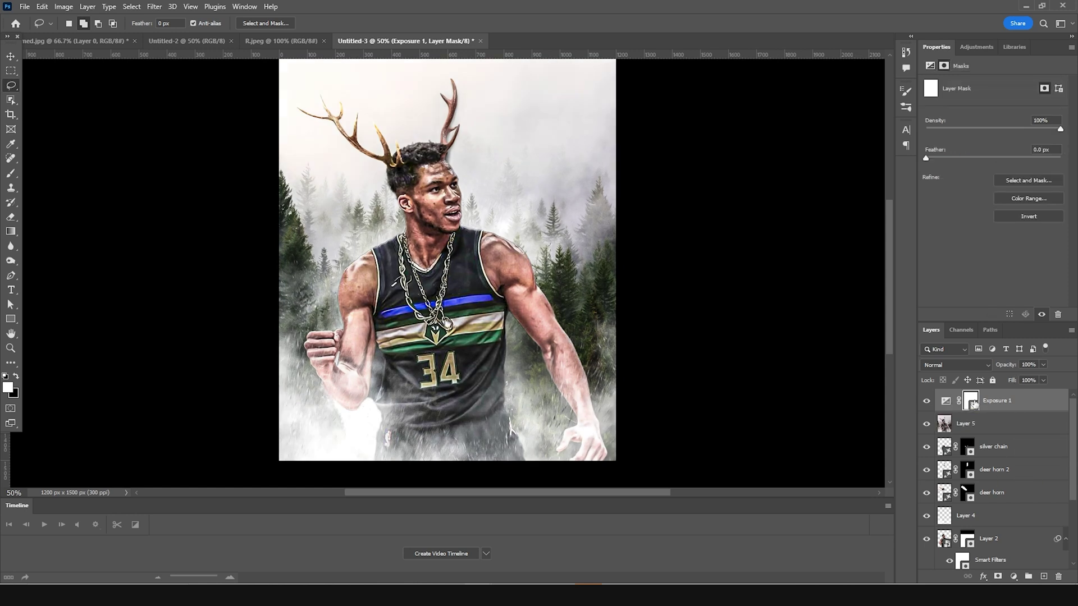
key(ctrl+i)
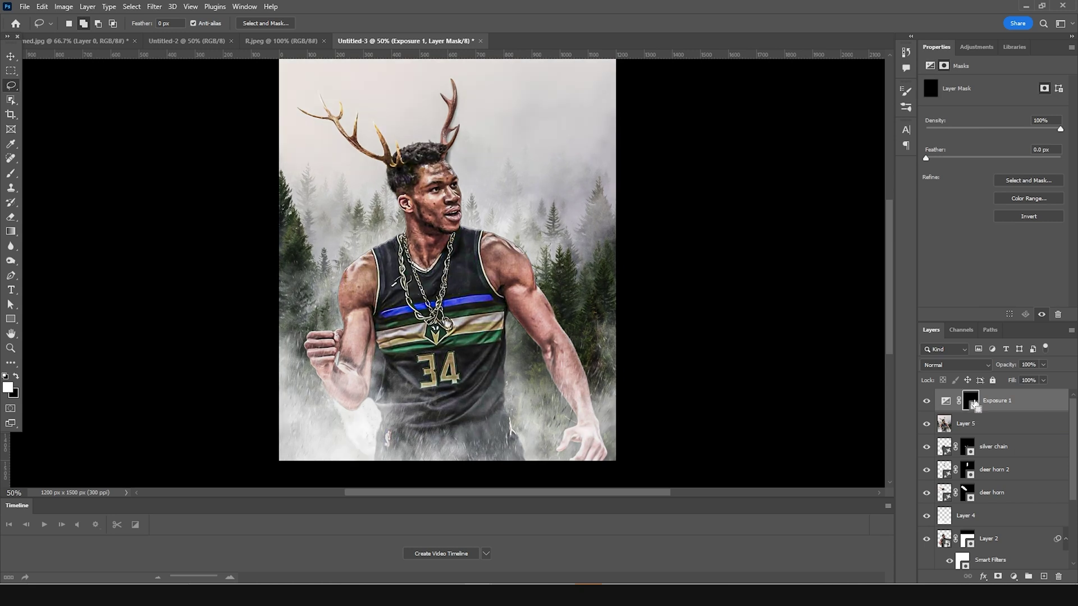
key(b)
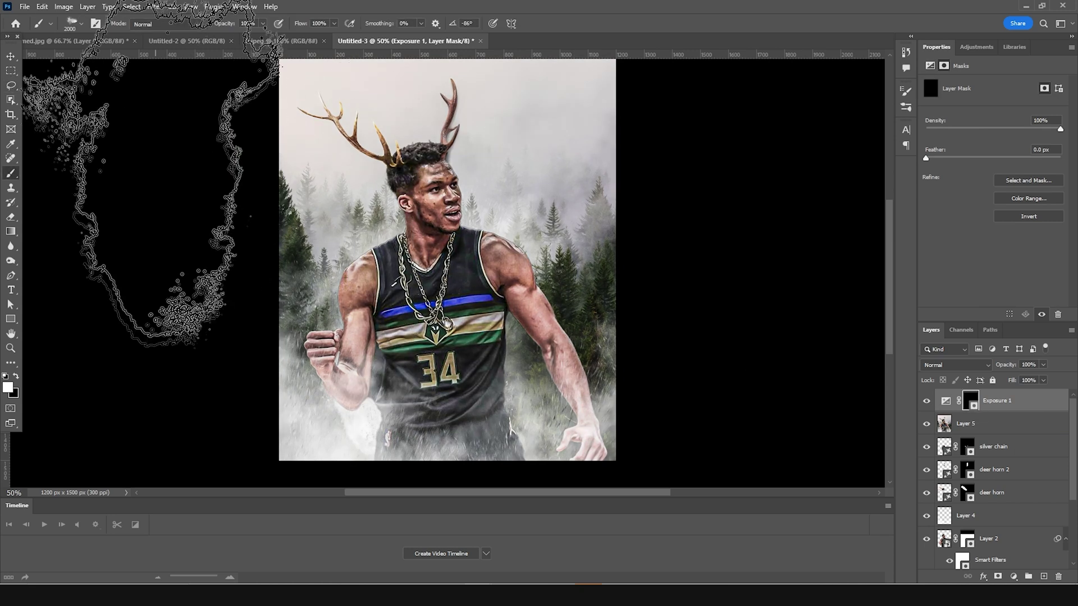
click(82, 23)
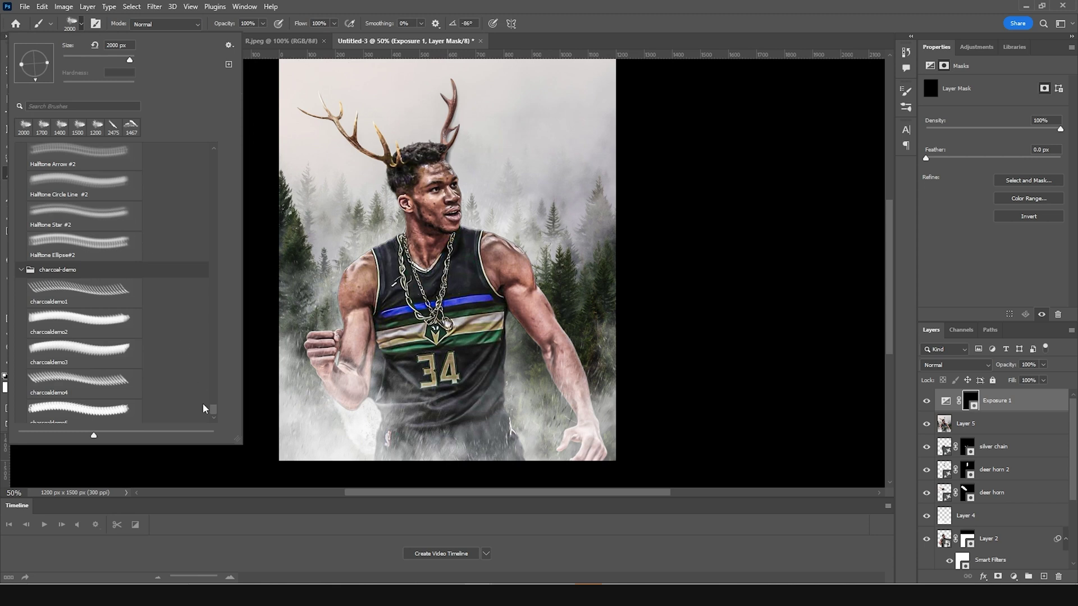
drag(217, 410, 202, 142)
double_click(70, 173)
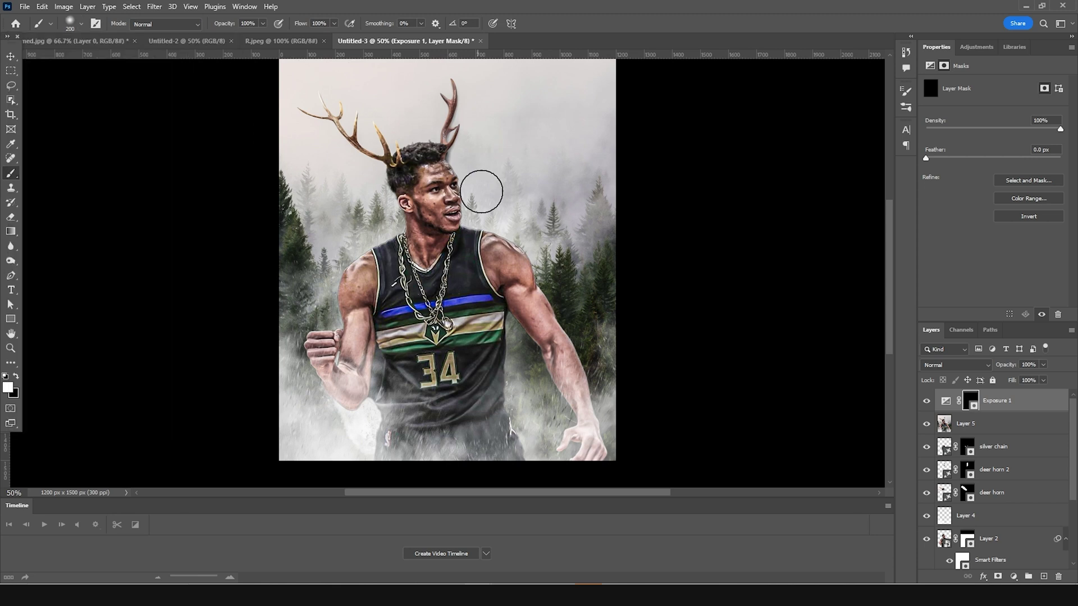
Paint white on the Exposure mask from the antler beside the face down to the shoulder and across the head, varying the brush size up to 500 px.
key(bracketleft)
key(bracketleft)
key(bracketleft)
key(bracketleft)
mouse_move(462, 92)
mouse_down()
mouse_move(451, 151)
mouse_move(459, 222)
mouse_move(451, 148)
mouse_move(479, 249)
mouse_move(467, 193)
mouse_move(557, 298)
mouse_up()
key(bracketright)
key(bracketright)
key(bracketright)
key(bracketright)
key(bracketright)
key(bracketright)
key(bracketright)
key(bracketright)
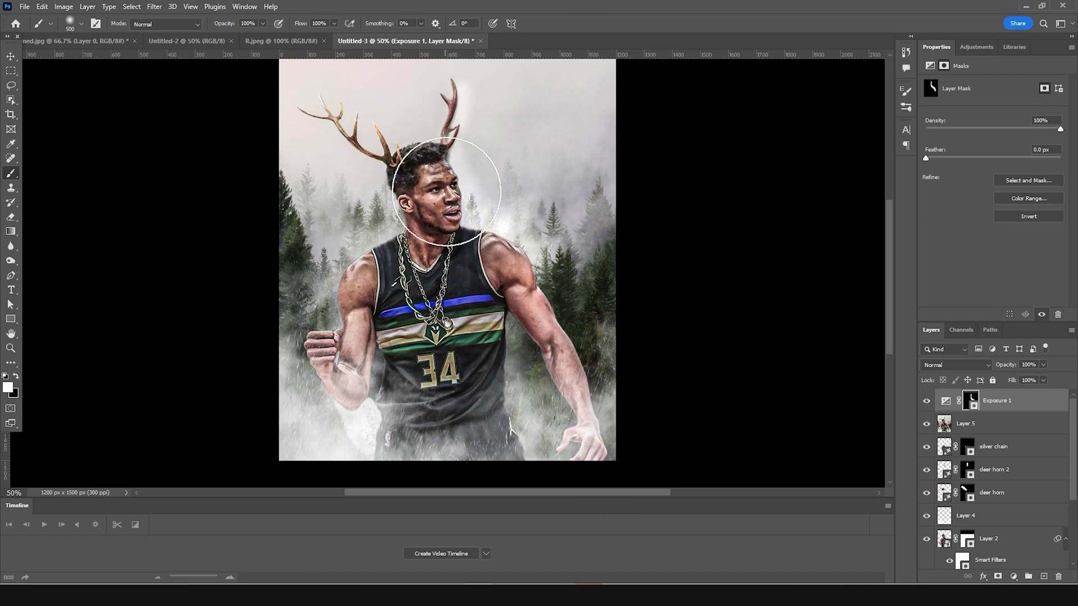
key(bracketleft)
key(bracketleft)
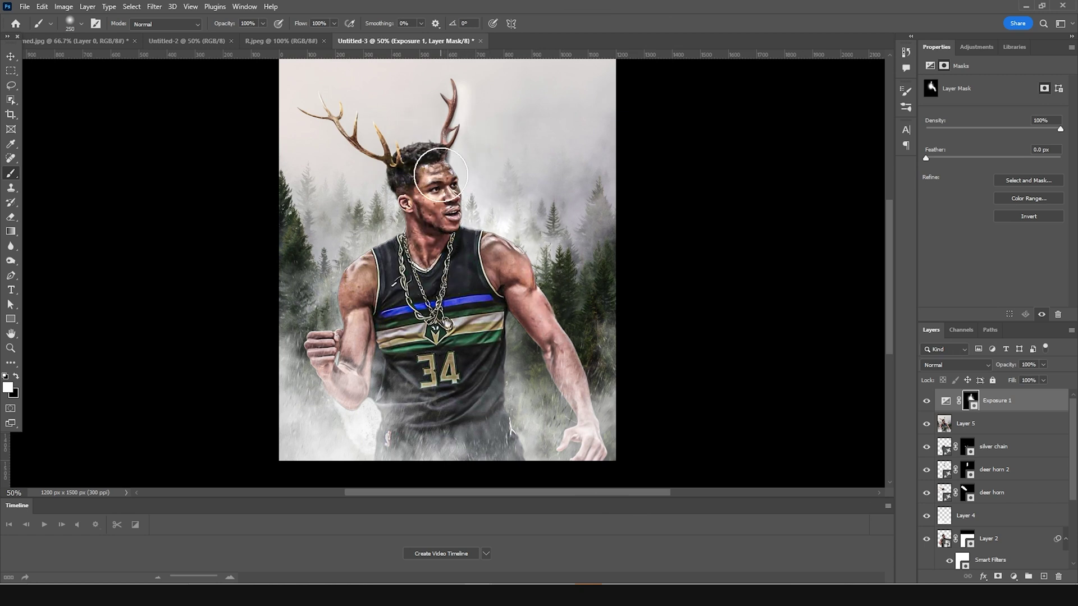
Enlarge the brush to 800 px, delete the white glow layer, and extend the Exposure mask in white over the misty background beside the face.
click(945, 402)
drag(996, 115, 997, 116)
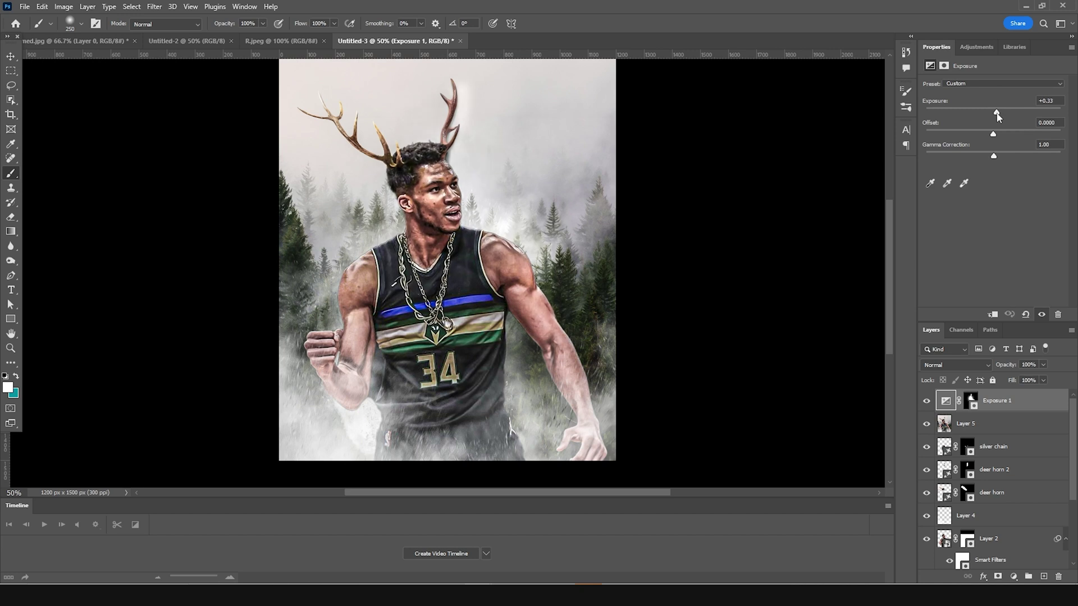
key(bracketright)
key(bracketright)
key(bracketright)
key(bracketright)
key(bracketright)
key(bracketright)
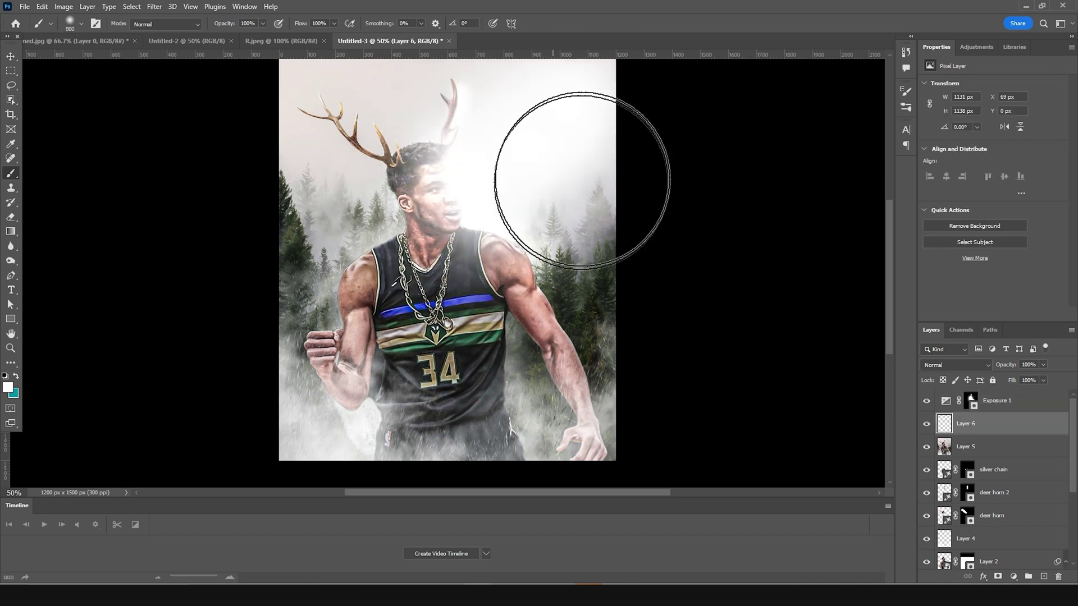
key(Delete)
click(971, 399)
mouse_move(506, 184)
mouse_down()
mouse_move(715, 92)
mouse_move(580, 142)
mouse_move(566, 129)
mouse_up()
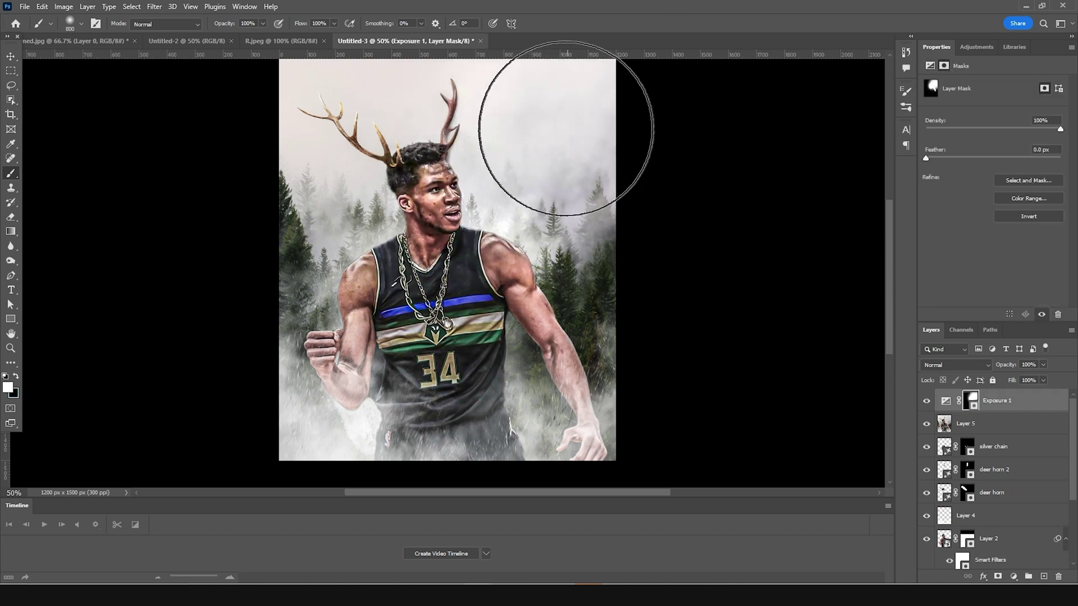
click(926, 402)
click(926, 402)
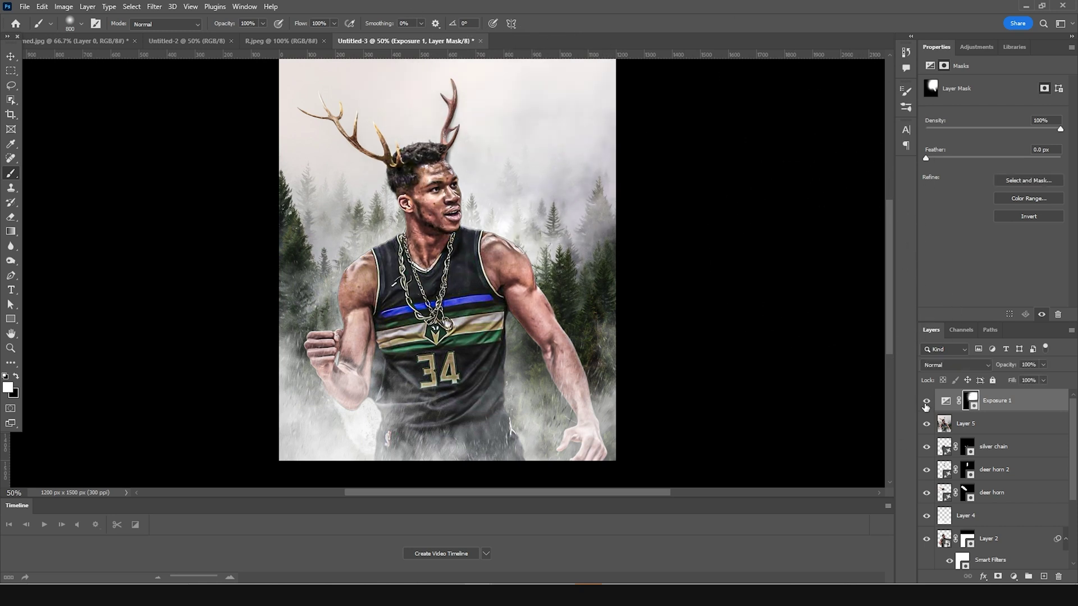
Add a Gradient Map adjustment layer above the Exposure layer.
key(ctrl+minus)
click(1014, 577)
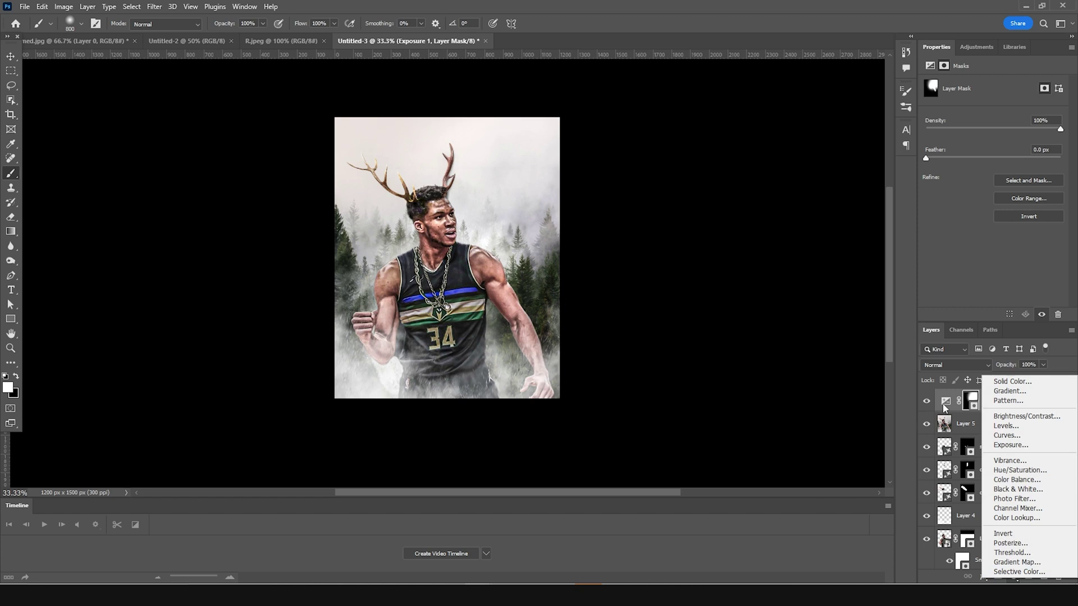
click(943, 407)
click(1015, 576)
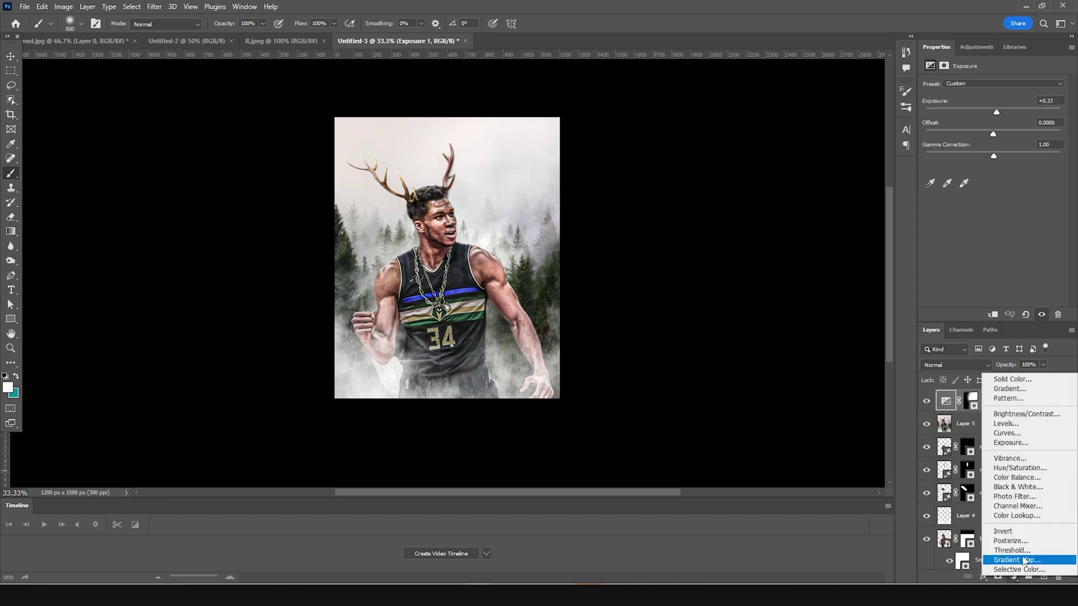
click(1023, 561)
Set the gradient map's starting color stop to near-black #141313.
click(963, 88)
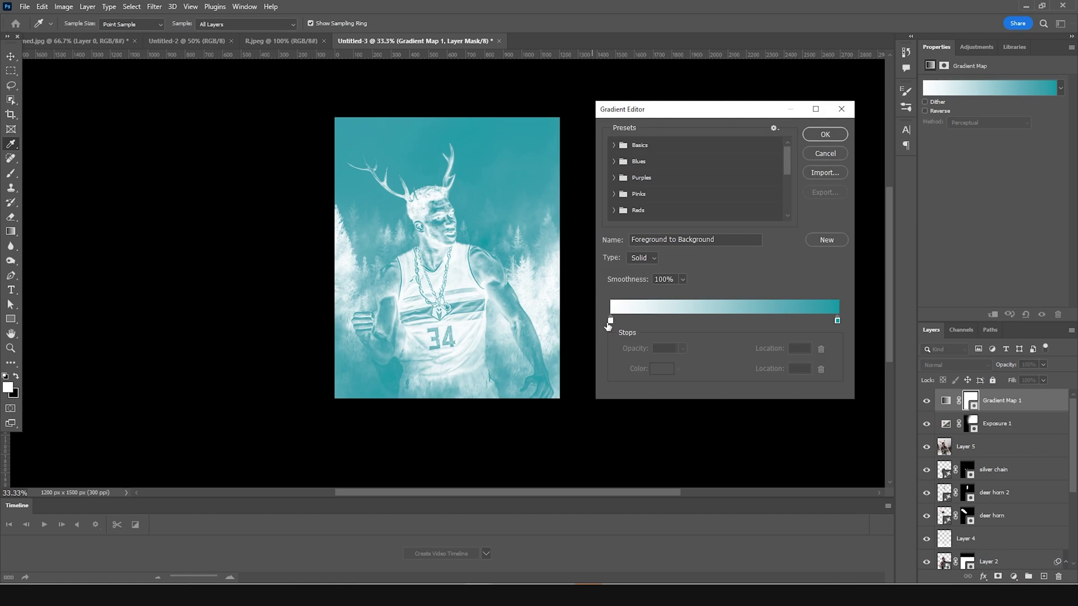
click(611, 321)
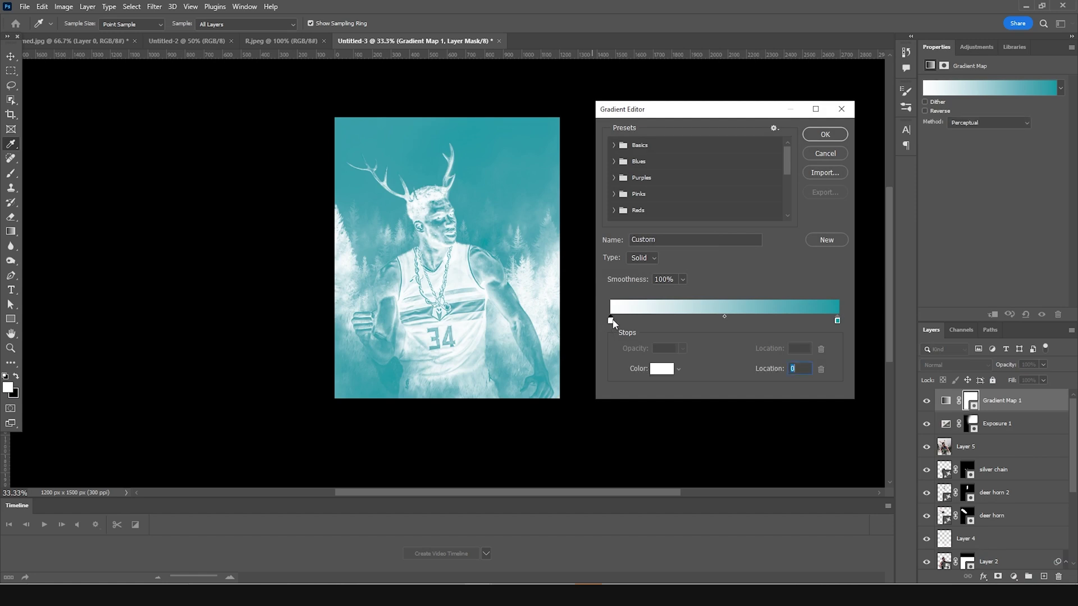
click(662, 370)
click(647, 427)
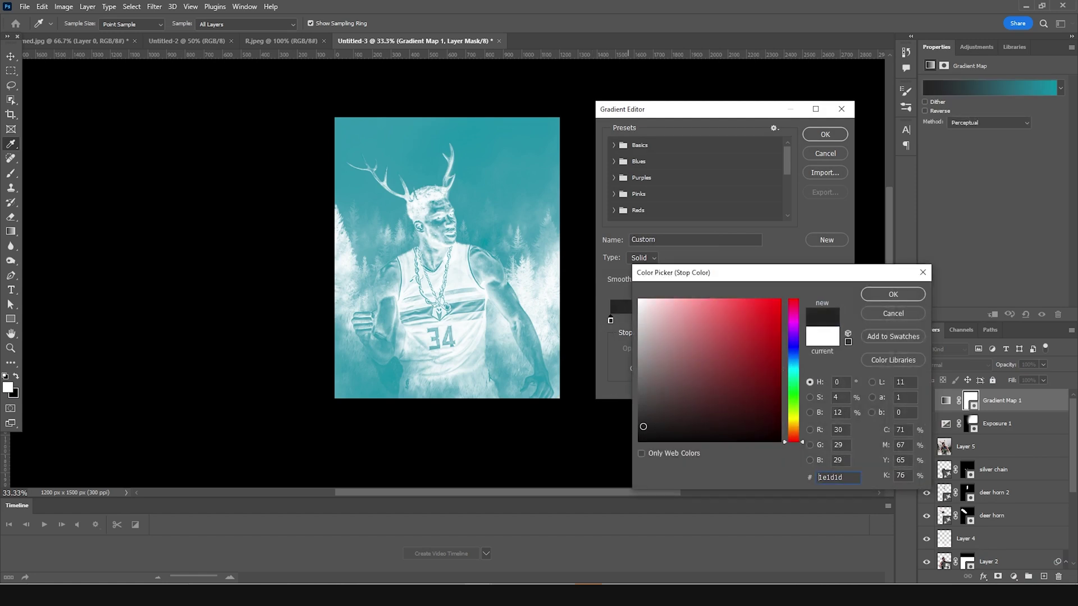
click(651, 430)
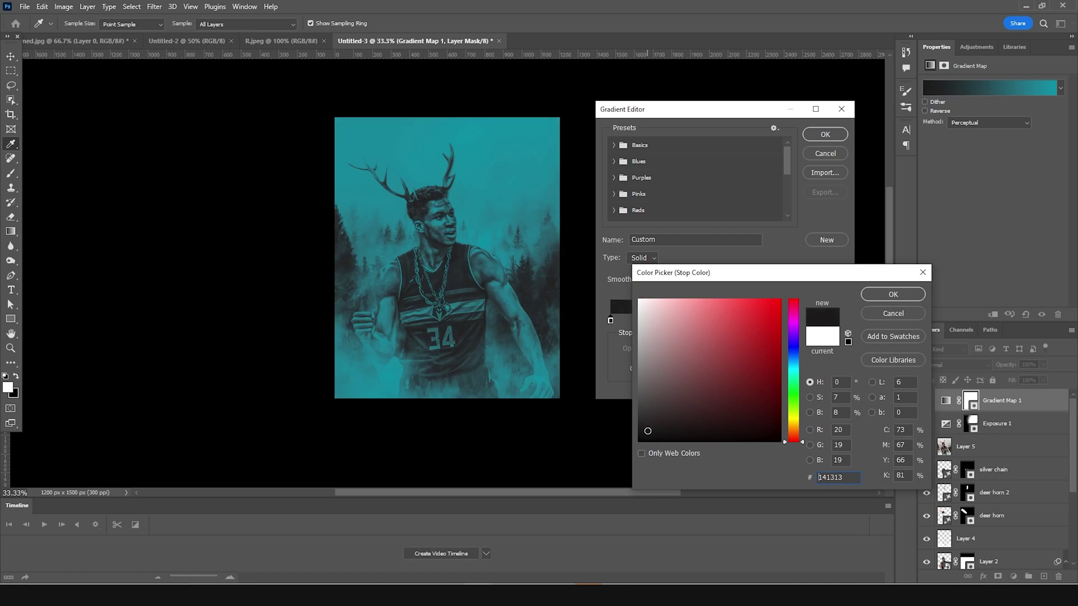
click(892, 294)
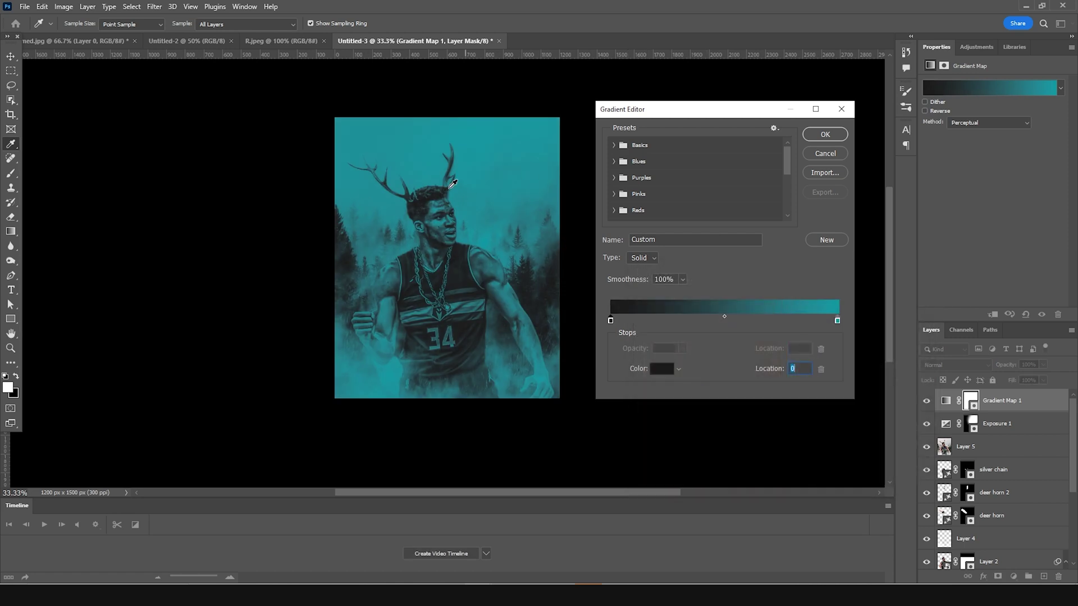
Set the gradient map's end color stop to bright red #ec0000.
click(837, 321)
click(662, 370)
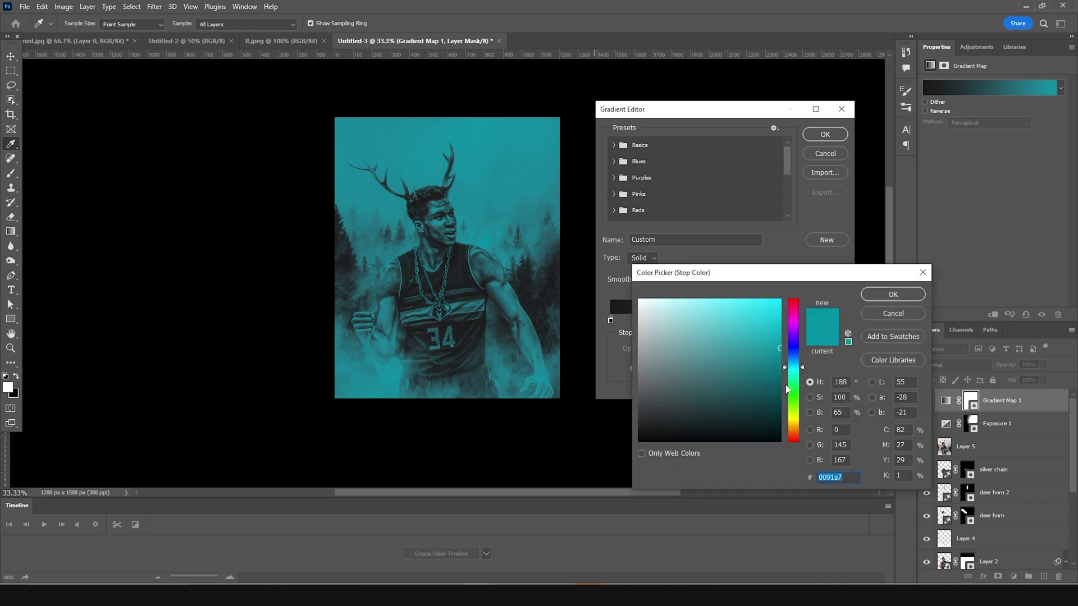
text(a70000)
click(775, 316)
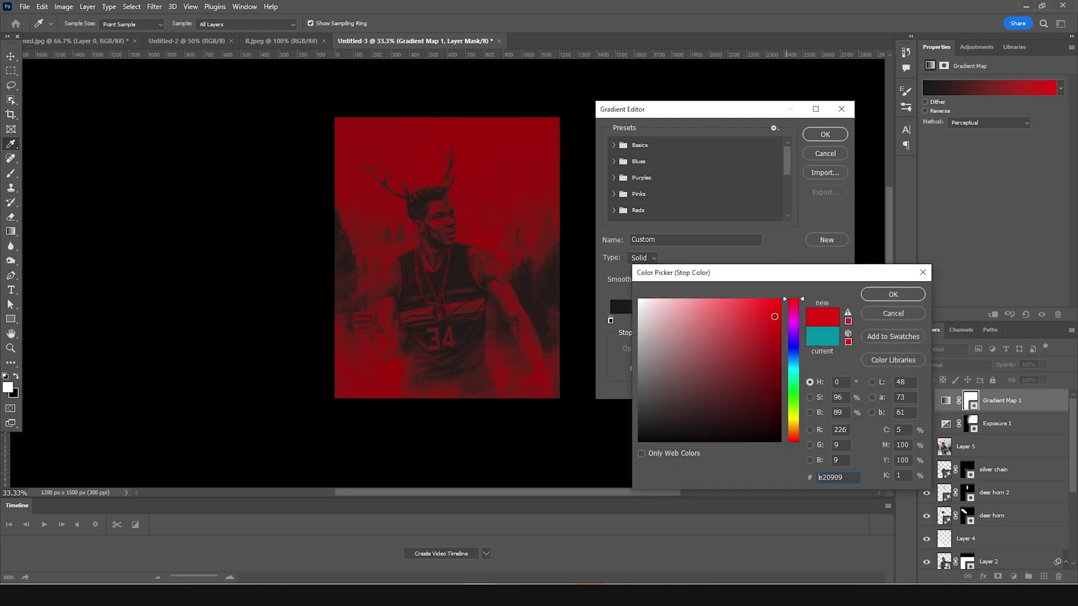
drag(773, 316, 781, 309)
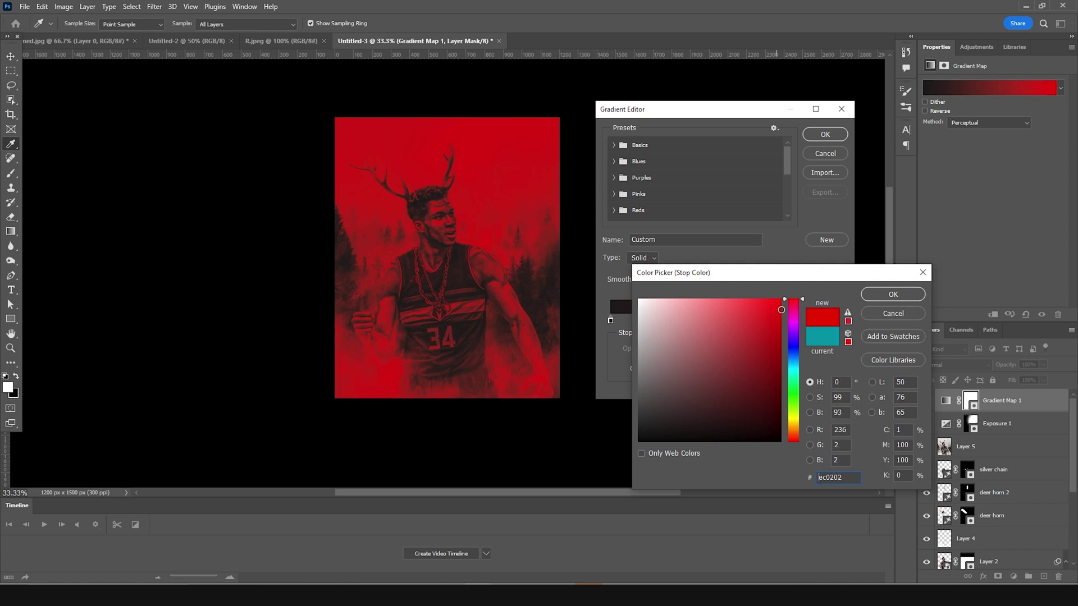
click(890, 295)
Copy the red stop to about three-quarters along the gradient, recolor the stop at location 100 to a lighter pinkish red, and apply the gradient.
drag(837, 324, 776, 327)
click(837, 324)
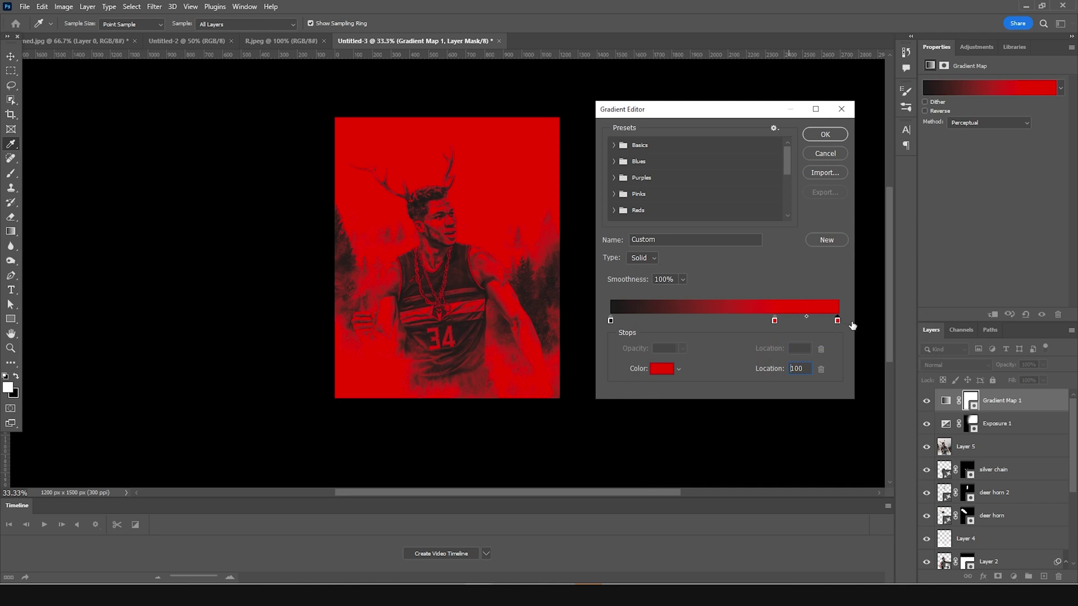
click(663, 370)
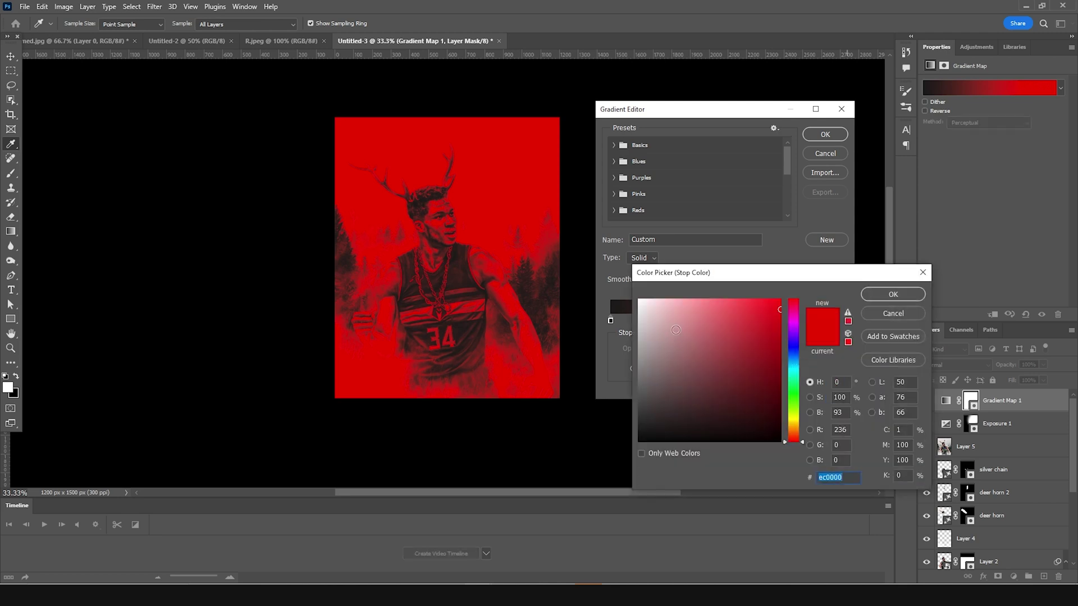
text(f86b6b)
drag(718, 303, 740, 297)
click(892, 294)
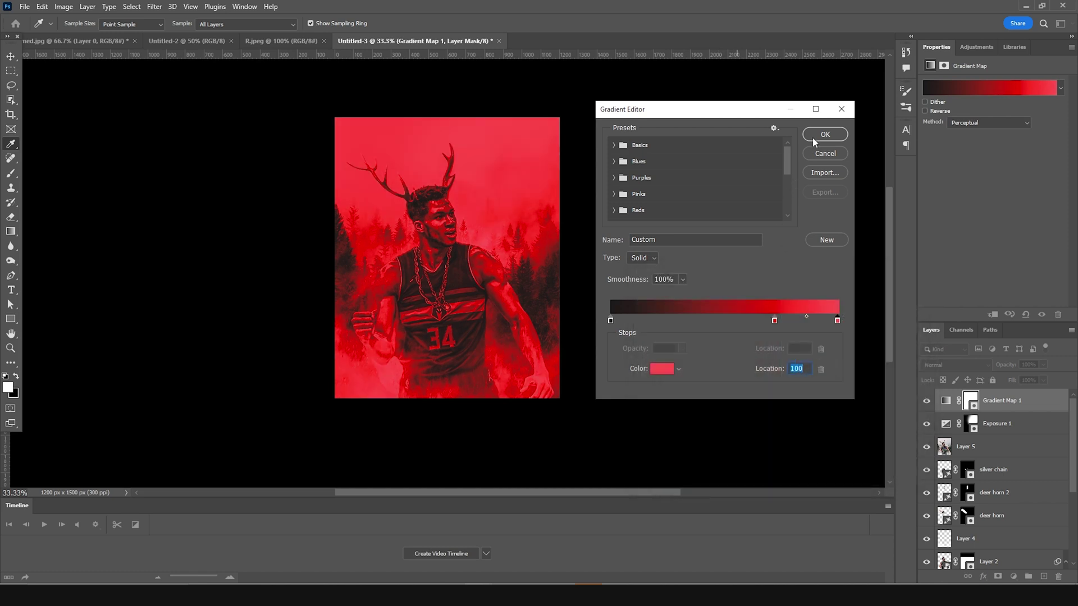
click(824, 134)
Set the Gradient Map layer's blend mode to Hue and toggle its visibility to compare.
click(945, 365)
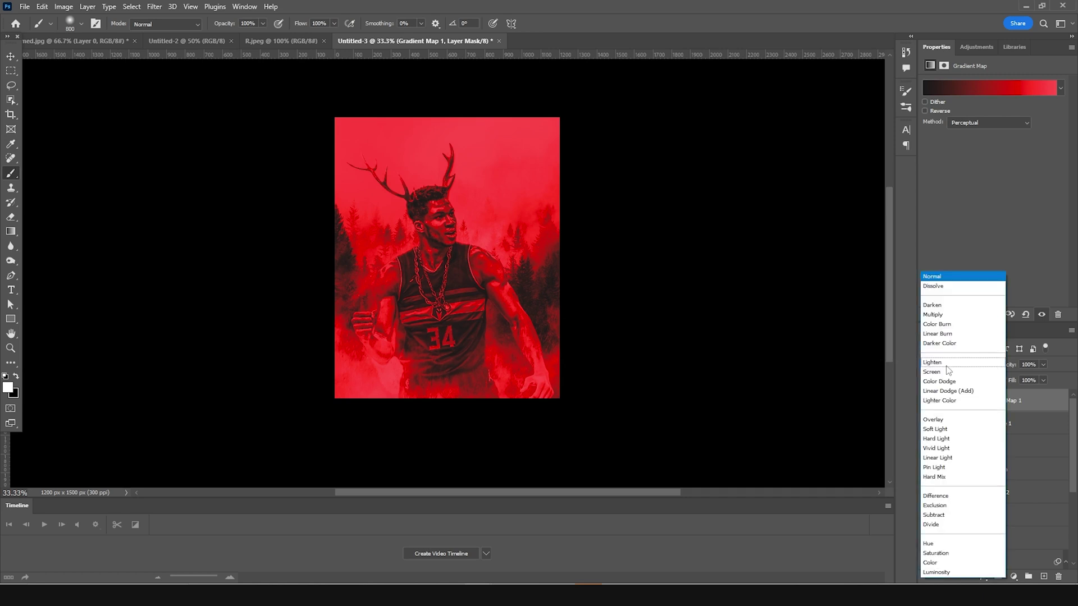
click(933, 544)
click(928, 401)
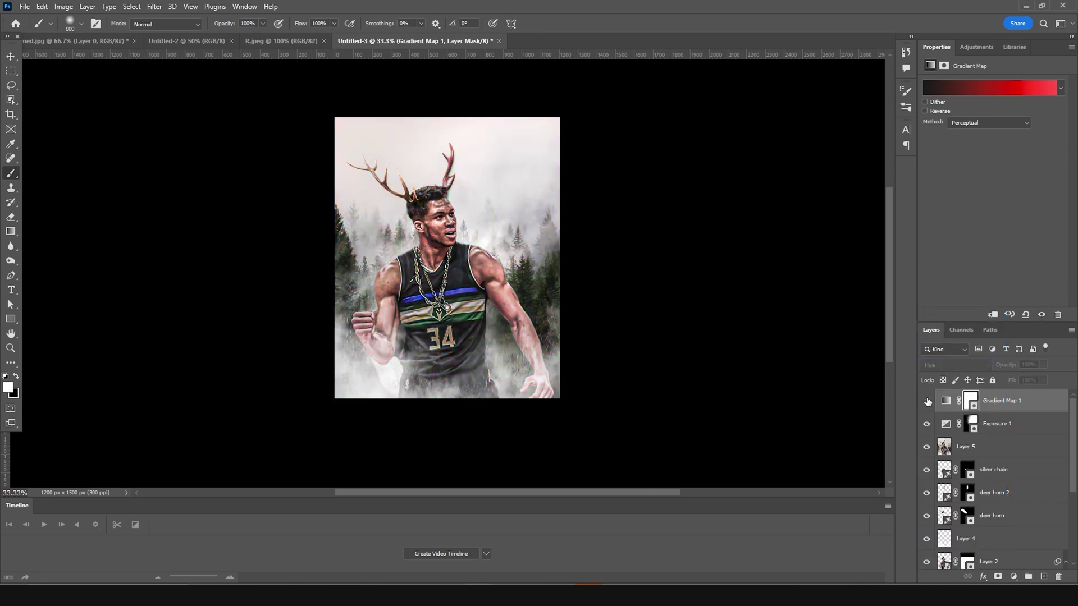
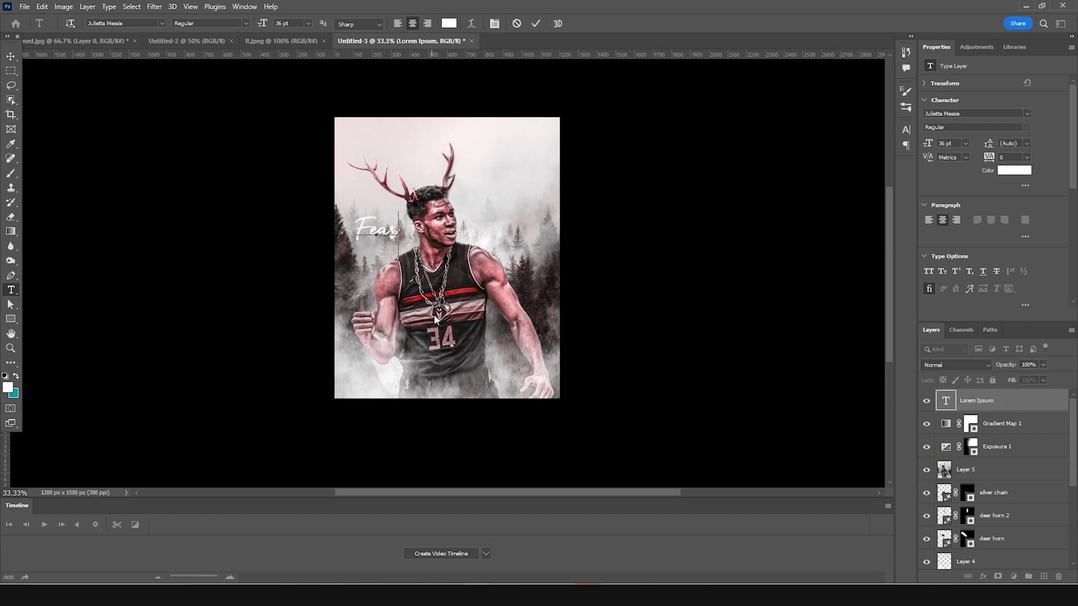
Duplicate the "Fear" text layer, change the copy to "the", and place it smaller just below "Fear".
click(10, 57)
key(ctrl+j)
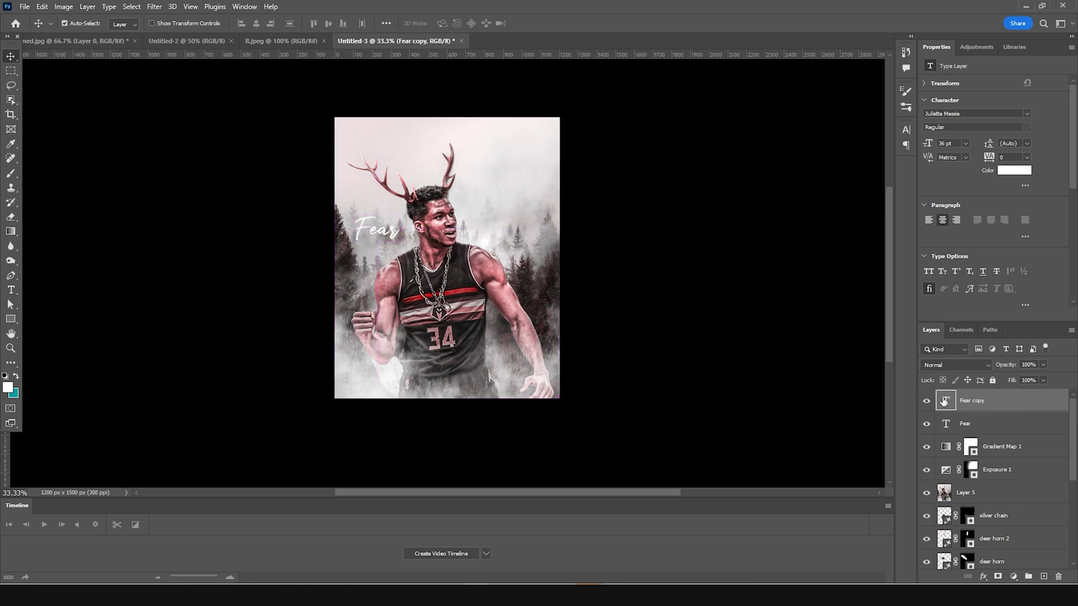
double_click(946, 402)
text(the)
click(11, 57)
key(ctrl+plus)
key(ctrl+plus)
key(ctrl+t)
drag(338, 256, 303, 256)
drag(308, 224, 308, 238)
key(Return)
Duplicate the text again, change the copy to "Deer", and enlarge it beneath "the" over the player's raised arm.
key(ctrl+j)
double_click(943, 403)
text(Deer)
click(11, 57)
key(ctrl+t)
drag(337, 254, 368, 287)
drag(334, 214, 561, 132)
key(Return)
Duplicate the script text for the area beside the player's face and change the uppermost copy to "The".
shift+click(943, 450)
key(ctrl+t)
key(Return)
key(ctrl+j)
click(945, 400)
double_click(946, 400)
text(The)
Change the second copied text to "Greek" and resize and place it under "The" beside the face.
double_click(947, 425)
text(Greek)
click(11, 56)
key(ctrl+t)
drag(569, 128, 599, 187)
key(Return)
drag(536, 98, 575, 227)
Change the third copied text to "Freak" and arrange "The", "Greek" and "Freak" as a stack above the player's extended arm.
double_click(945, 446)
text(Freak)
key(ctrl+Return)
key(v)
drag(548, 159, 559, 122)
drag(582, 182, 533, 169)
drag(574, 219, 587, 203)
key(ctrl+minus)
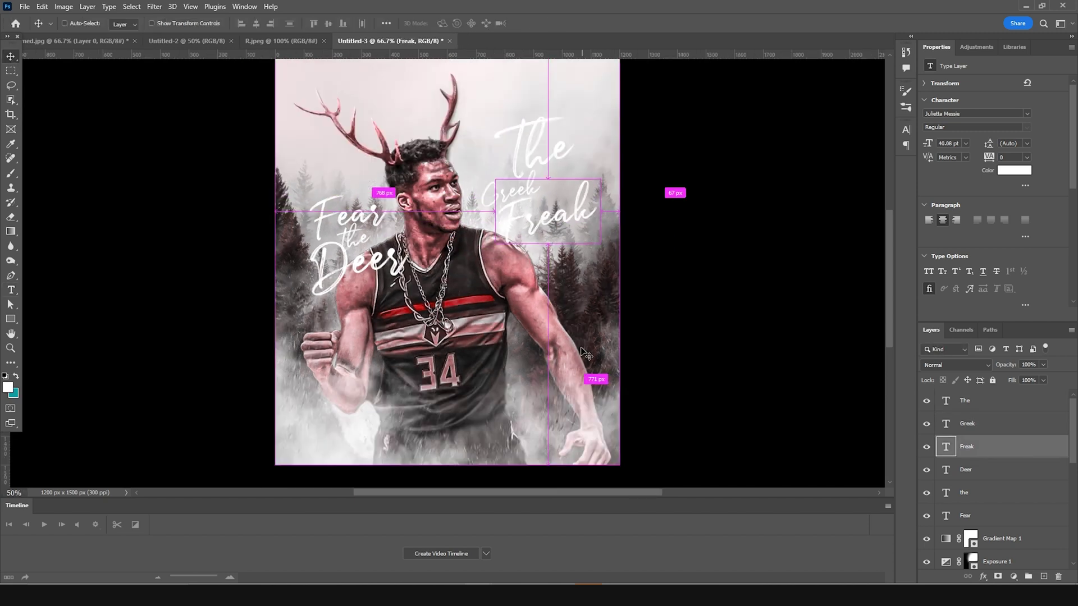
Create a new layer directly above Gradient Map 1 and choose the charcoaldemo4 brush at 2475 px.
scroll(963, 497, down, 2)
click(947, 493)
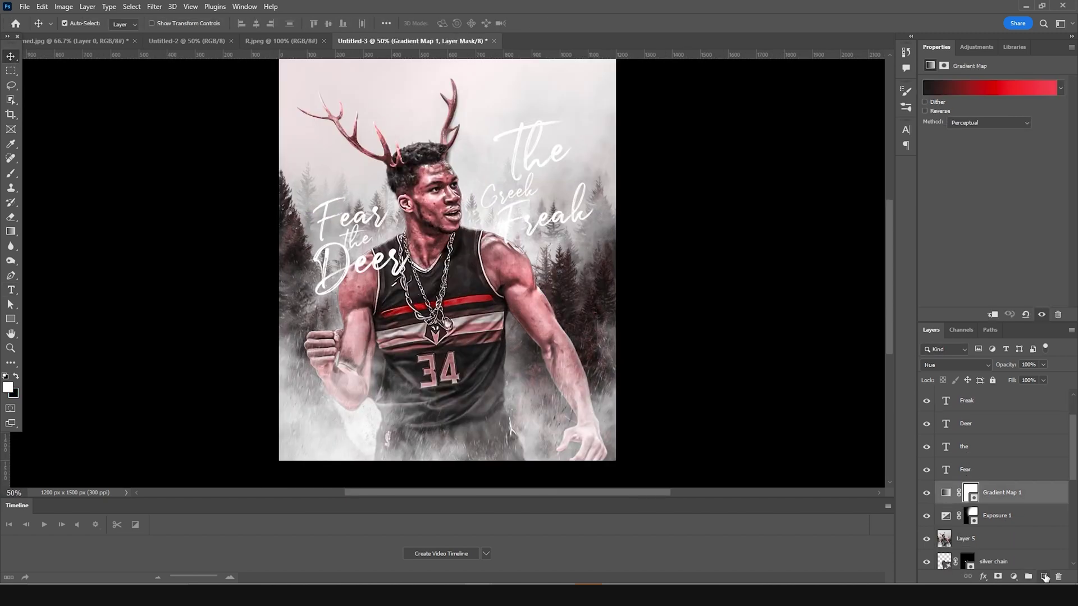
click(1044, 577)
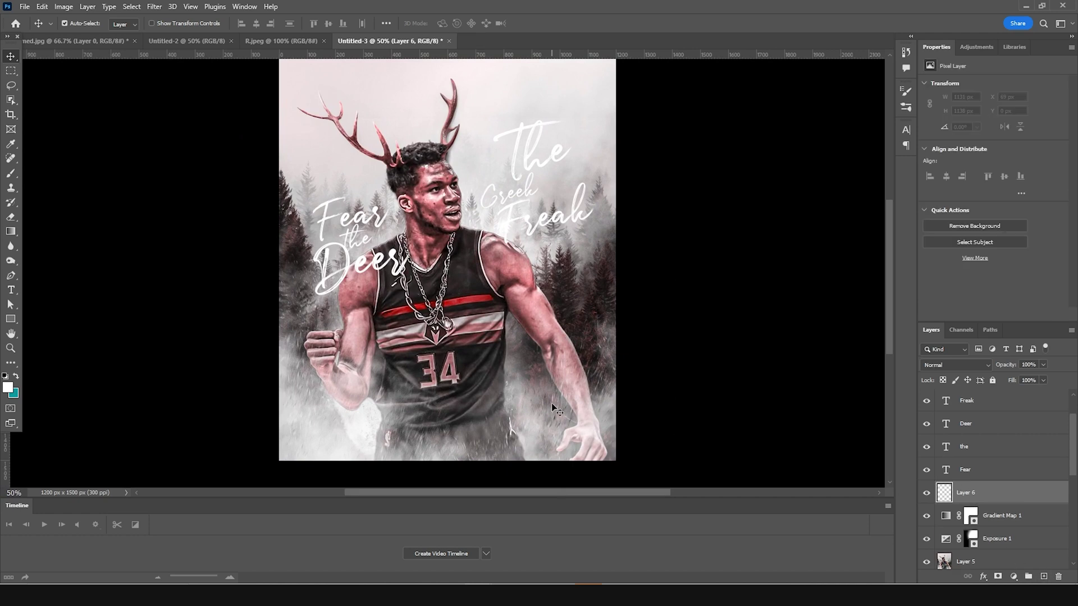
key(b)
click(82, 24)
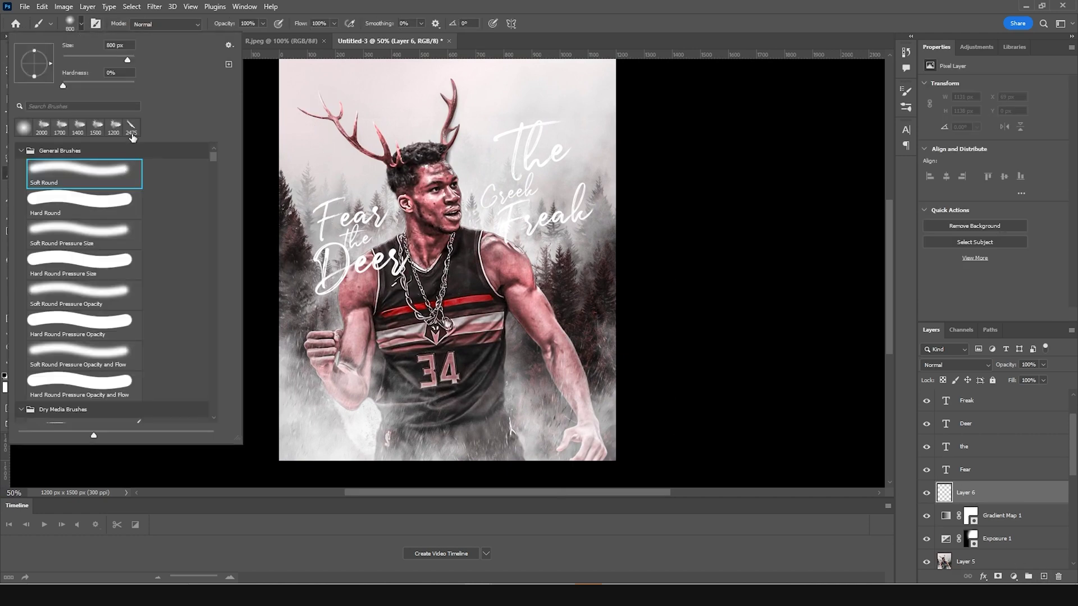
click(132, 136)
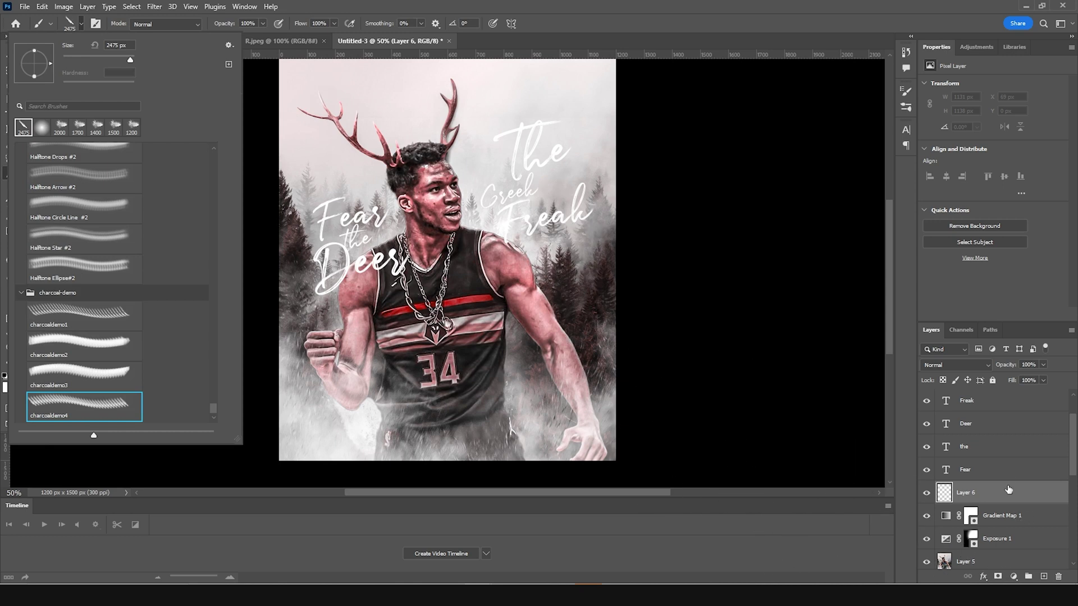
click(977, 495)
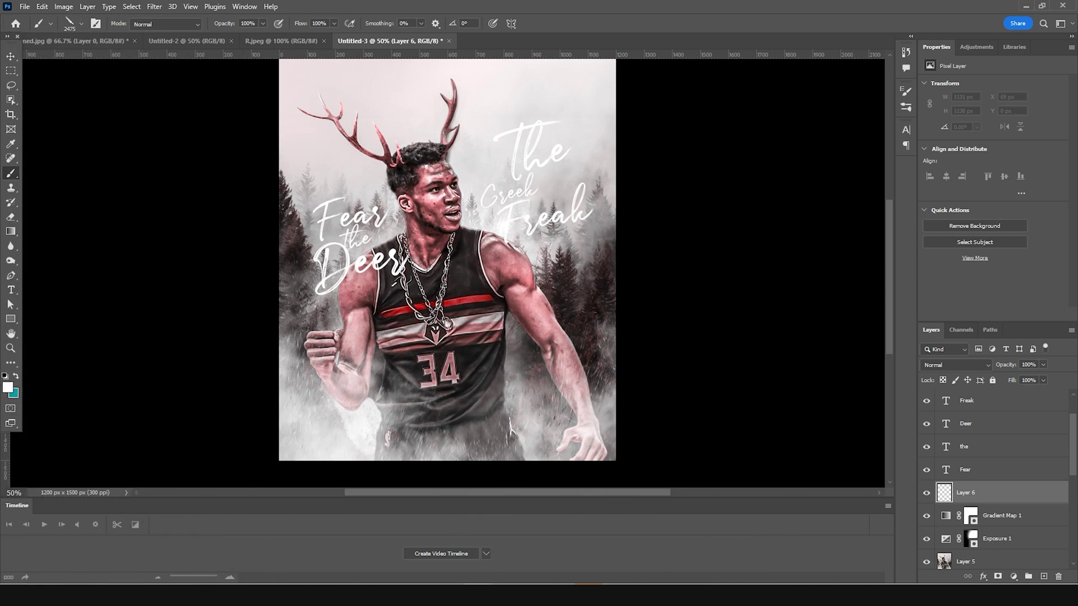
Set the foreground color to a very dark maroon, starting from a dark tone sampled on the poster.
click(8, 388)
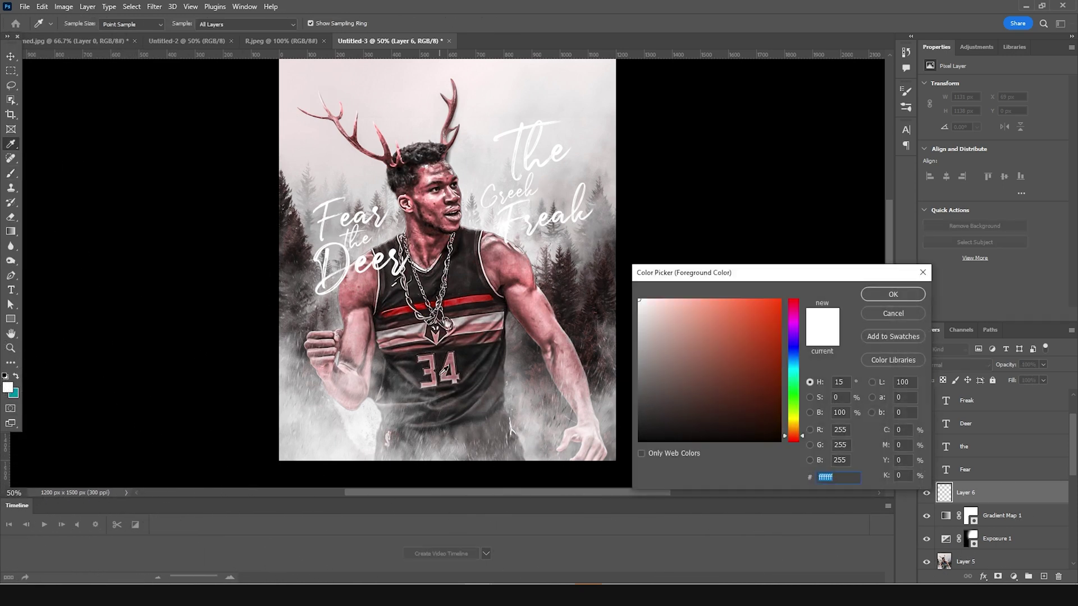
click(480, 366)
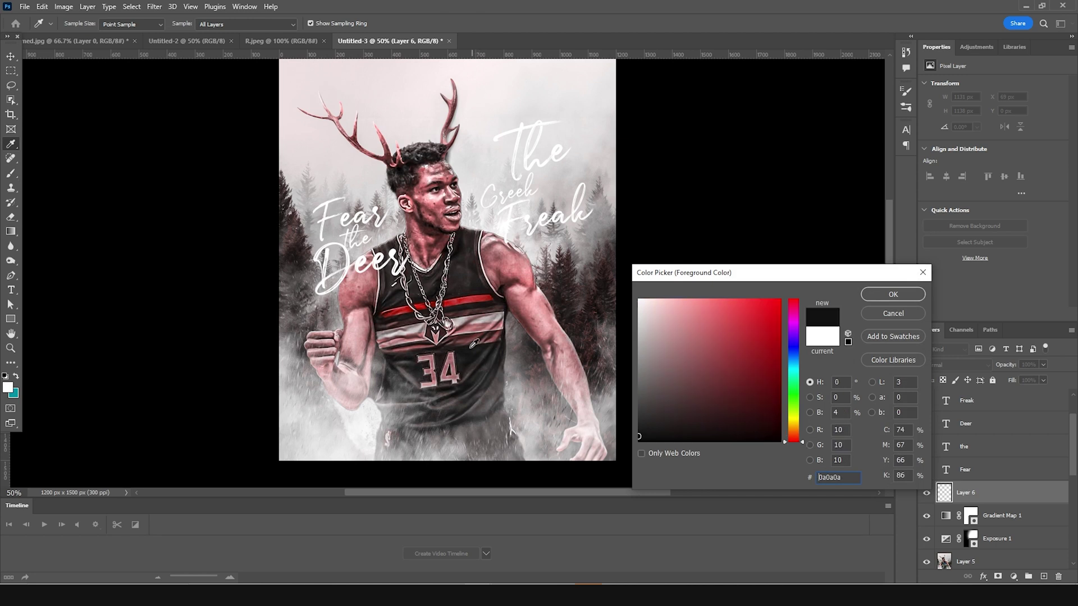
click(409, 308)
drag(708, 394, 709, 410)
click(893, 295)
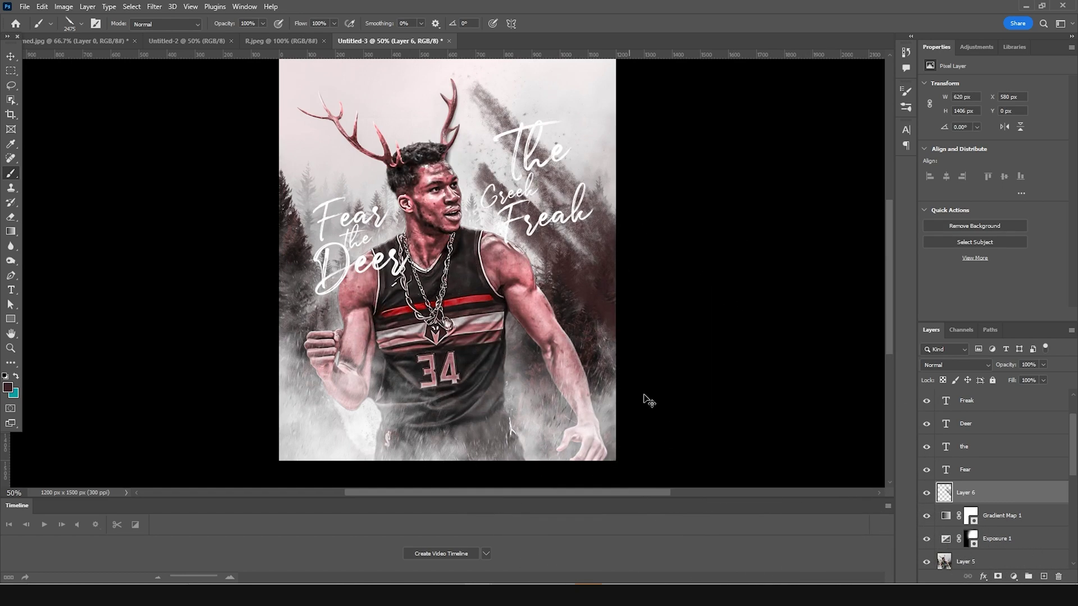
Paint diagonal charcoal strokes behind the script text on both sides of the player, reducing the brush to 600 px.
key(.)
click(768, 397)
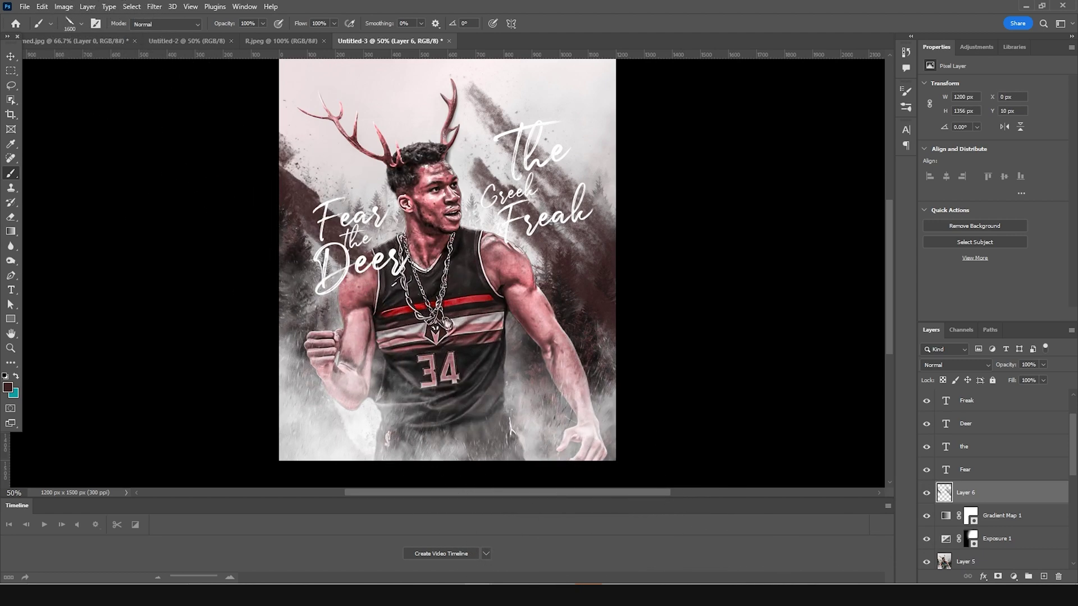
key(bracketleft)
key(bracketleft)
key(bracketleft)
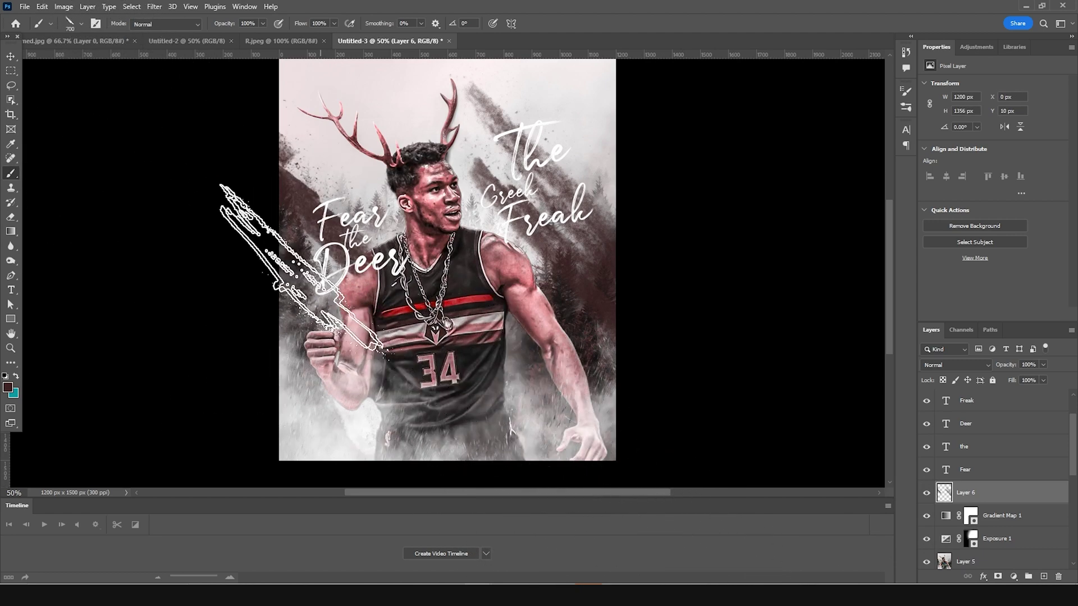
click(265, 214)
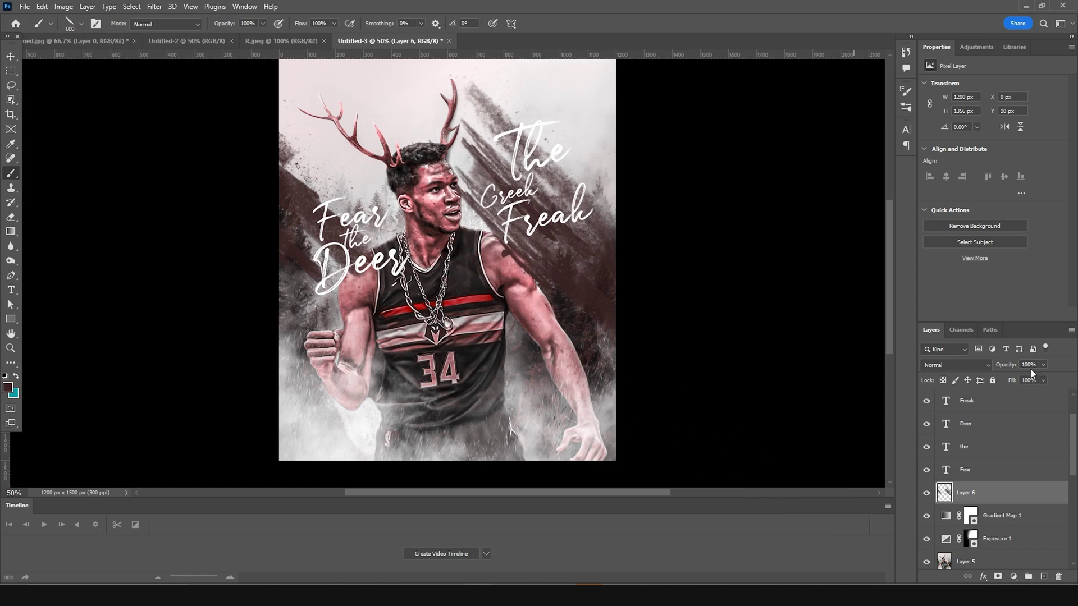
Lower the charcoal stroke layer's opacity to 63%.
drag(1043, 372, 1029, 379)
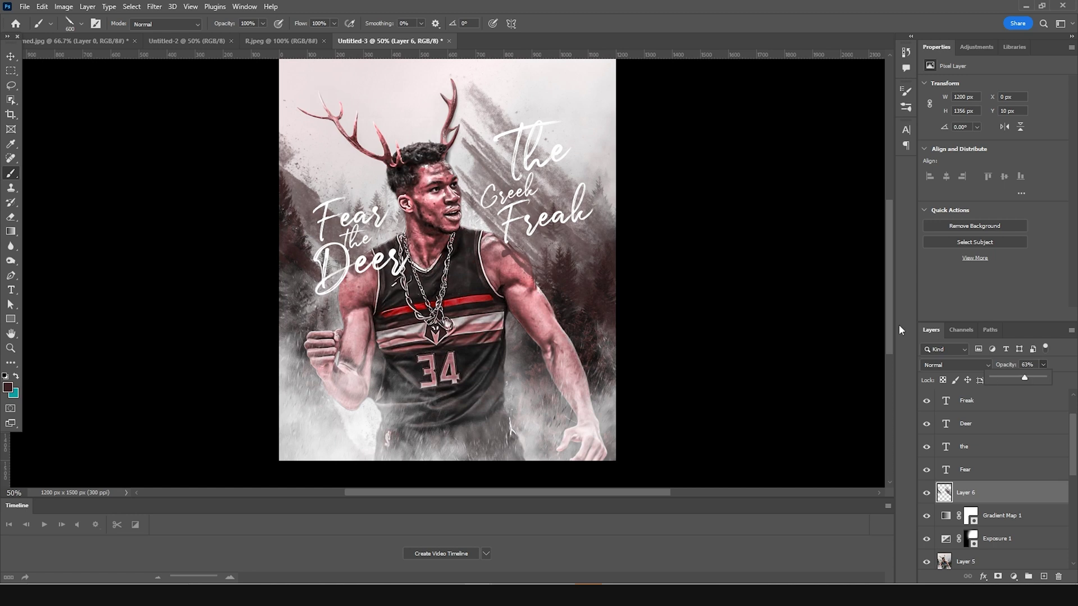
key(ctrl+minus)
key(ctrl+minus)
key(ctrl+plus)
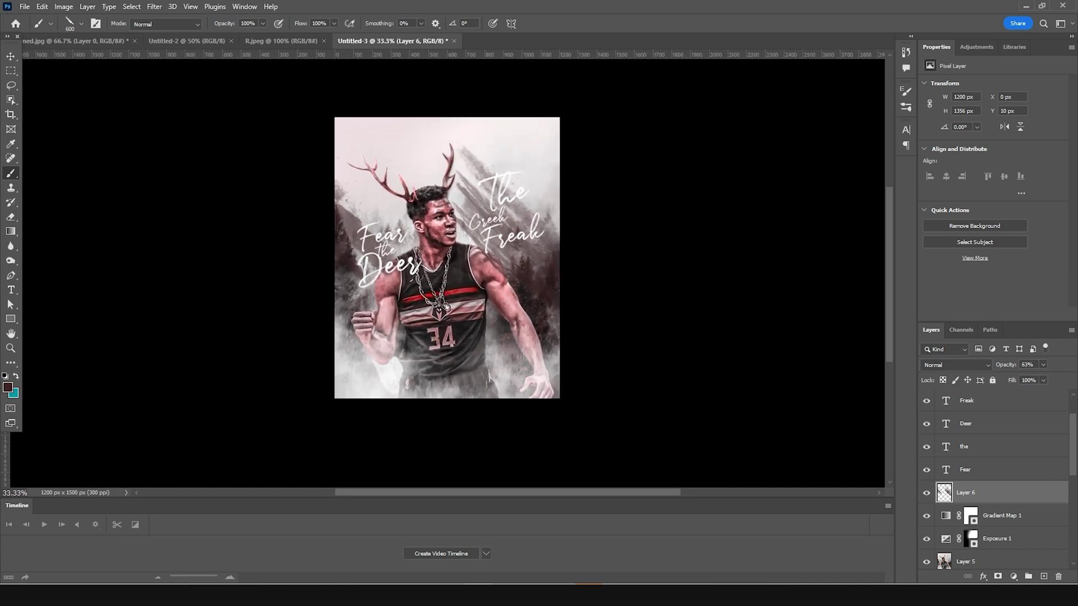
Add the two-line text "Windy studo" / "Photoshop Tutorial" above the antlers and set its font to Tw Cen MT.
click(10, 63)
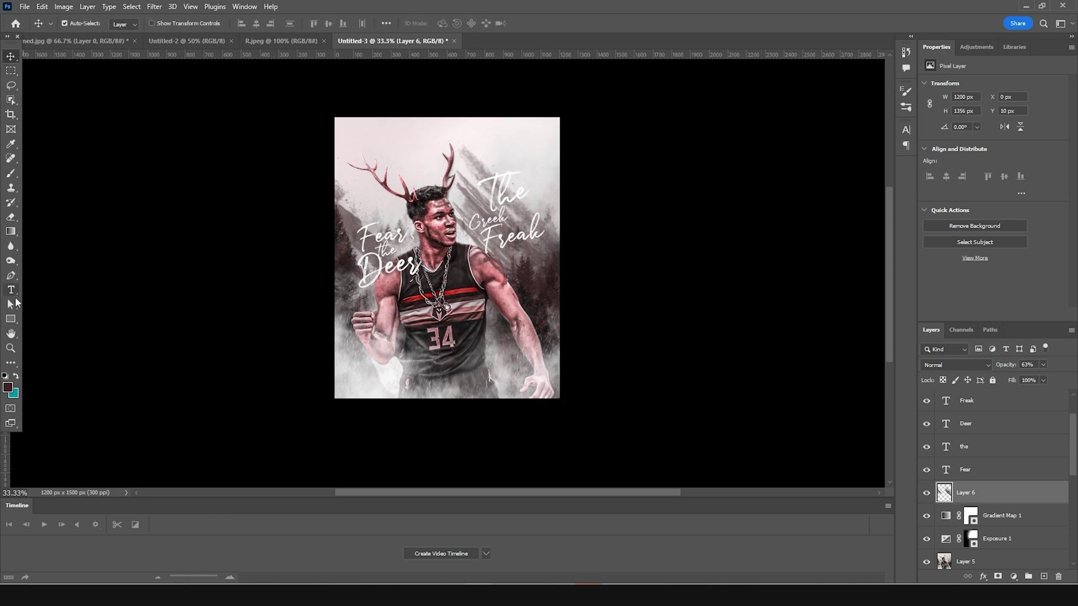
click(12, 291)
click(421, 144)
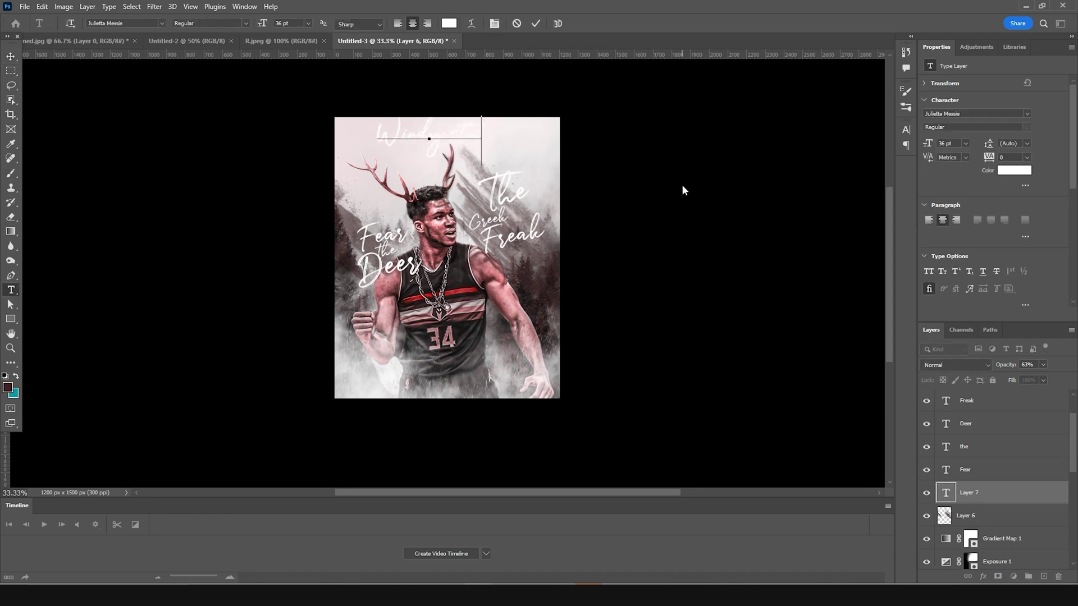
text(Tutorial)
double_click(947, 493)
click(1027, 114)
click(1005, 146)
click(947, 144)
scroll(947, 143, down, 20)
Format the "Photoshop Tutorial" line at 7 pt with 5 pt leading and 420 tracking.
drag(1008, 160, 783, 150)
scroll(783, 150, down, 6)
scroll(782, 150, up, 13)
drag(951, 144, 830, 134)
scroll(830, 135, down, 6)
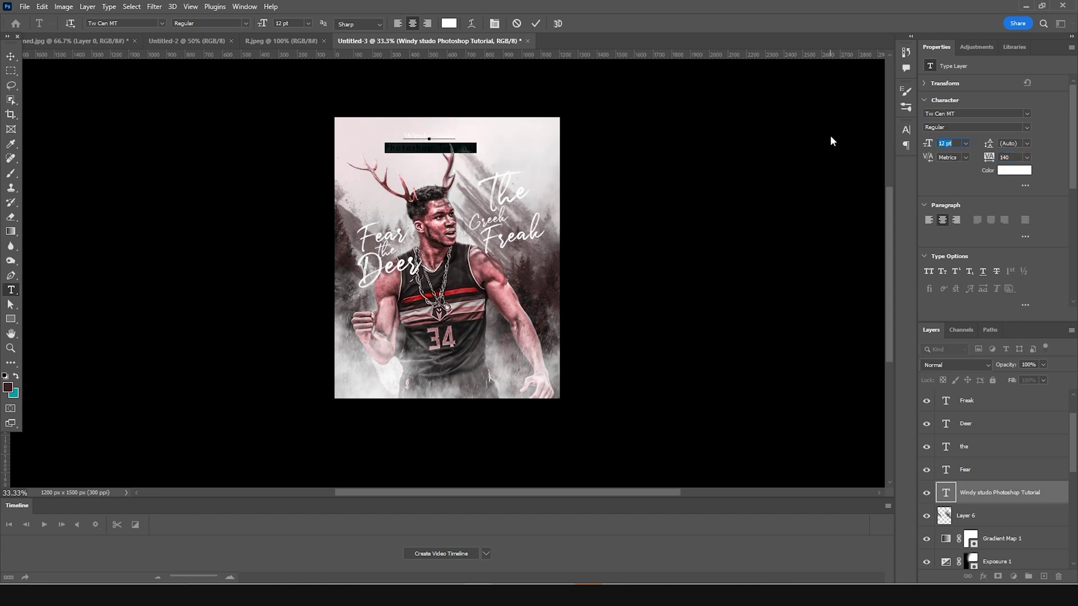
drag(1009, 157, 955, 155)
click(1026, 143)
click(1015, 171)
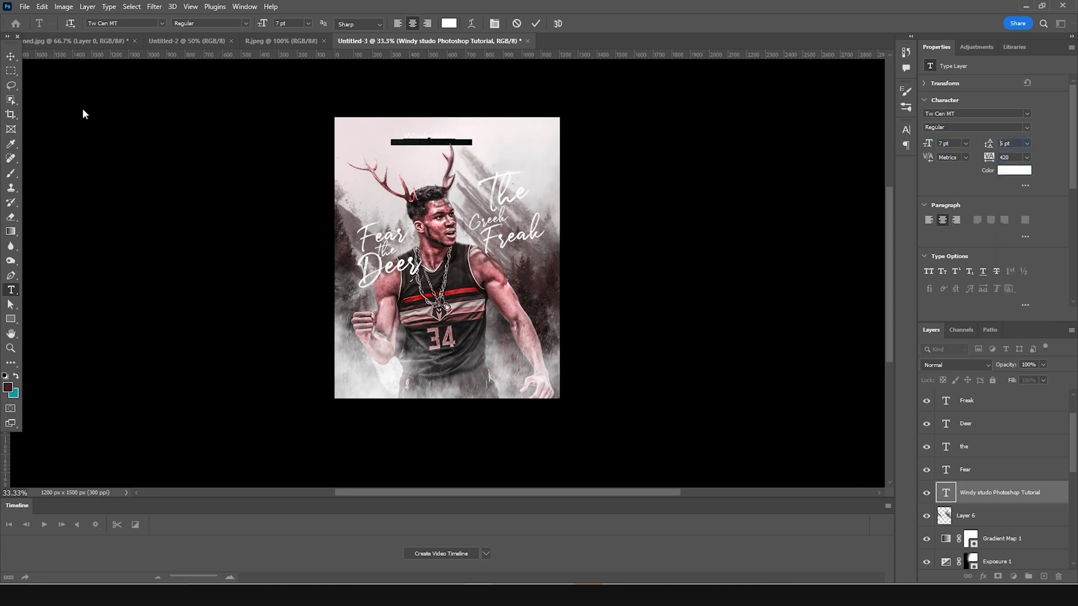
Position the "Windy studo Photoshop Tutorial" heading centrally near the poster's top edge.
click(10, 56)
key(ctrl+plus)
key(ctrl+plus)
drag(432, 129, 479, 342)
drag(480, 220, 513, 213)
Recolor the "Windy studo Photoshop Tutorial" heading to near-black.
double_click(946, 493)
click(1014, 170)
click(674, 421)
click(891, 295)
click(11, 56)
key(ctrl+minus)
key(ctrl+minus)
drag(449, 378, 412, 301)
Add a Color Balance adjustment above the "The" text layer and shift the midtones to Red +13.
scroll(978, 421, up, 3)
click(979, 405)
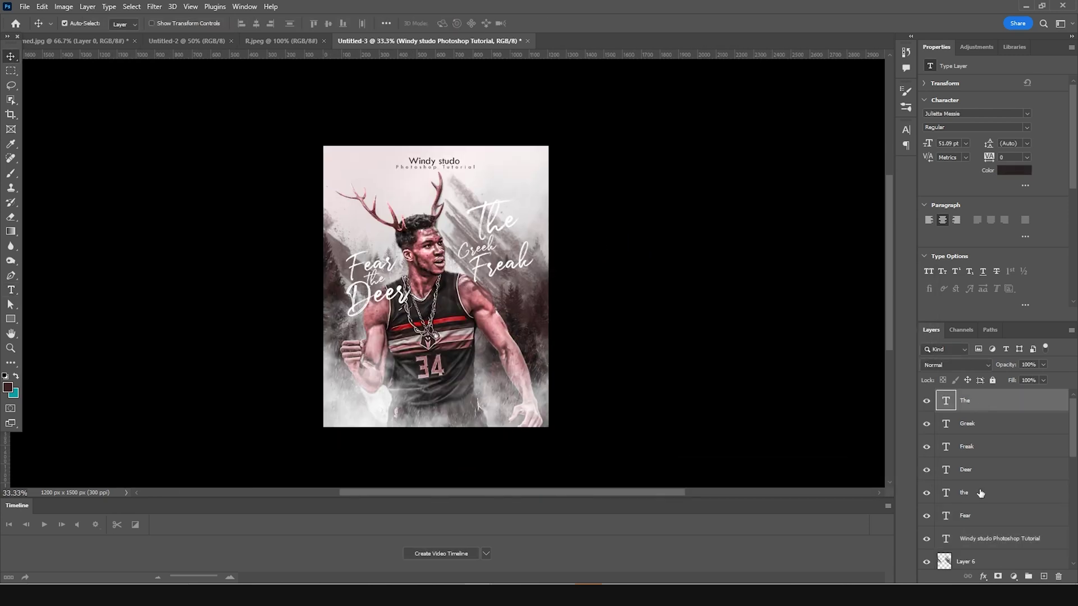
click(1017, 577)
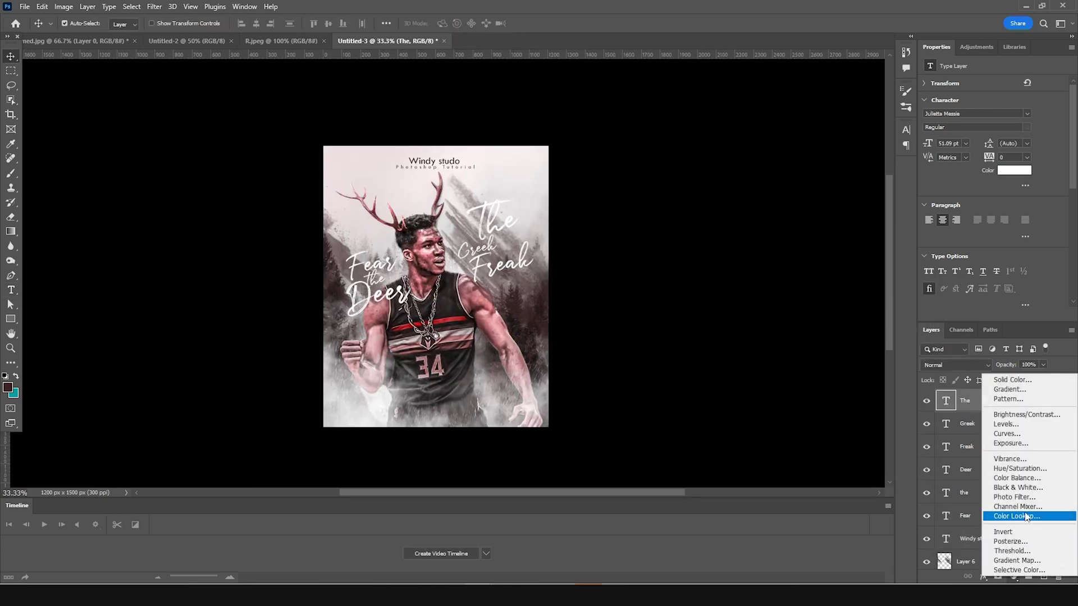
click(1028, 479)
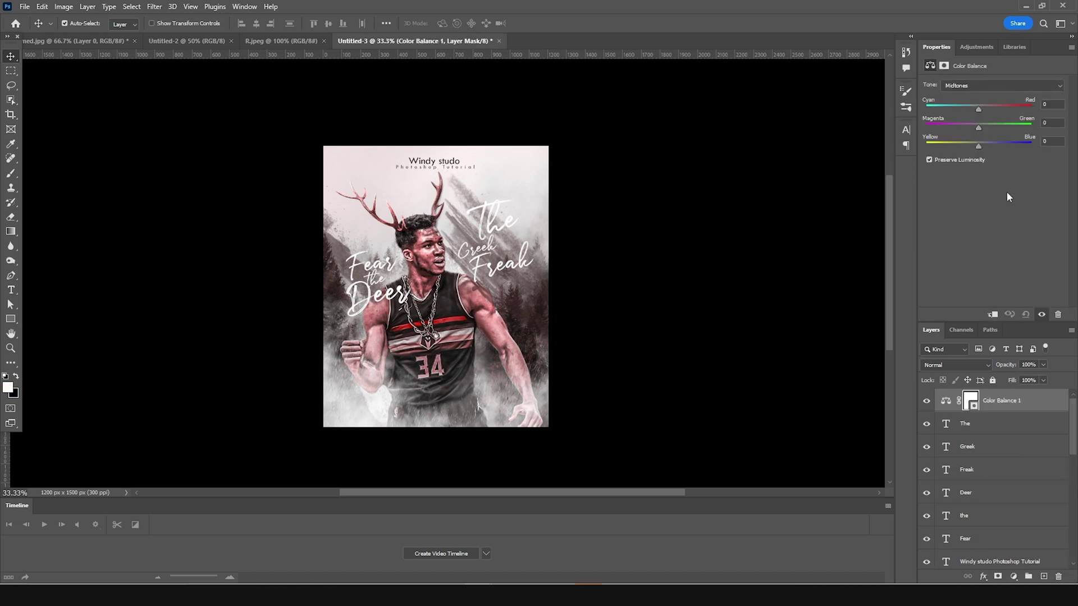
click(983, 110)
Add a Hue/Saturation adjustment above Color Balance and raise the master saturation slightly.
click(1014, 576)
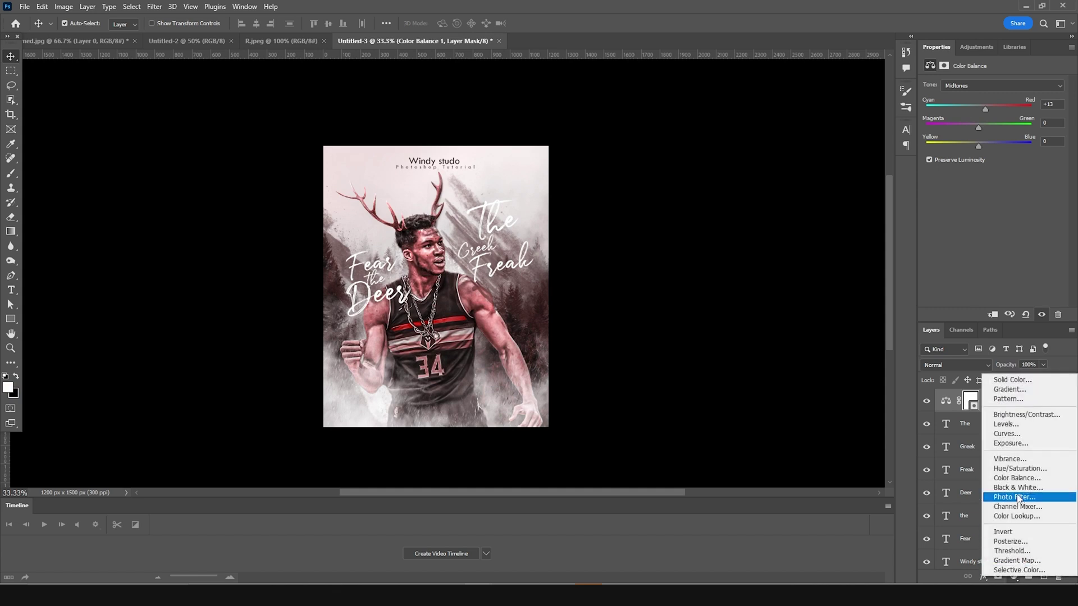
click(1019, 469)
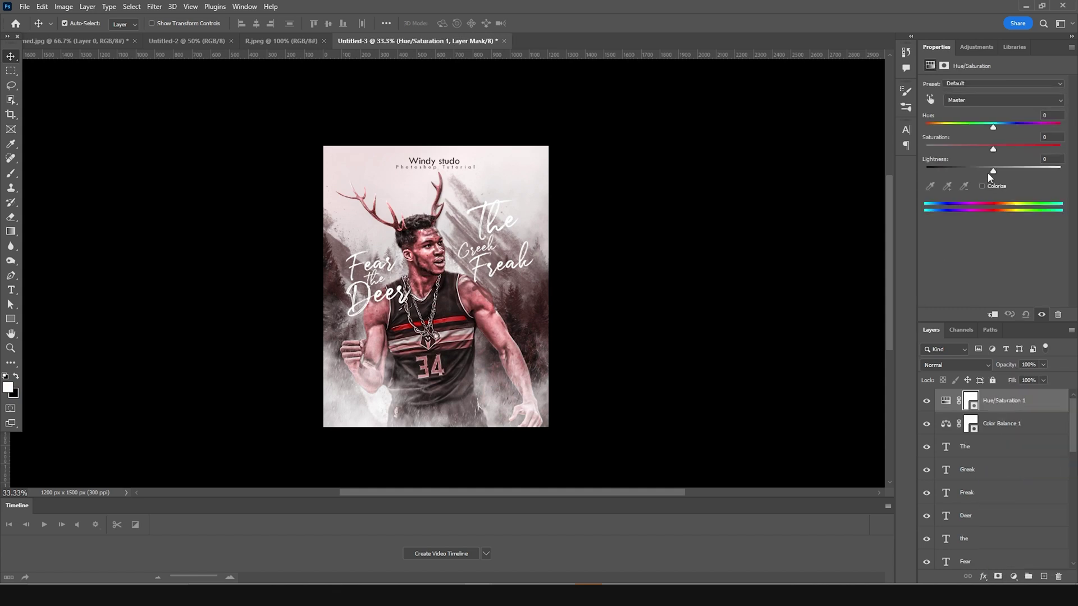
drag(992, 149, 1006, 149)
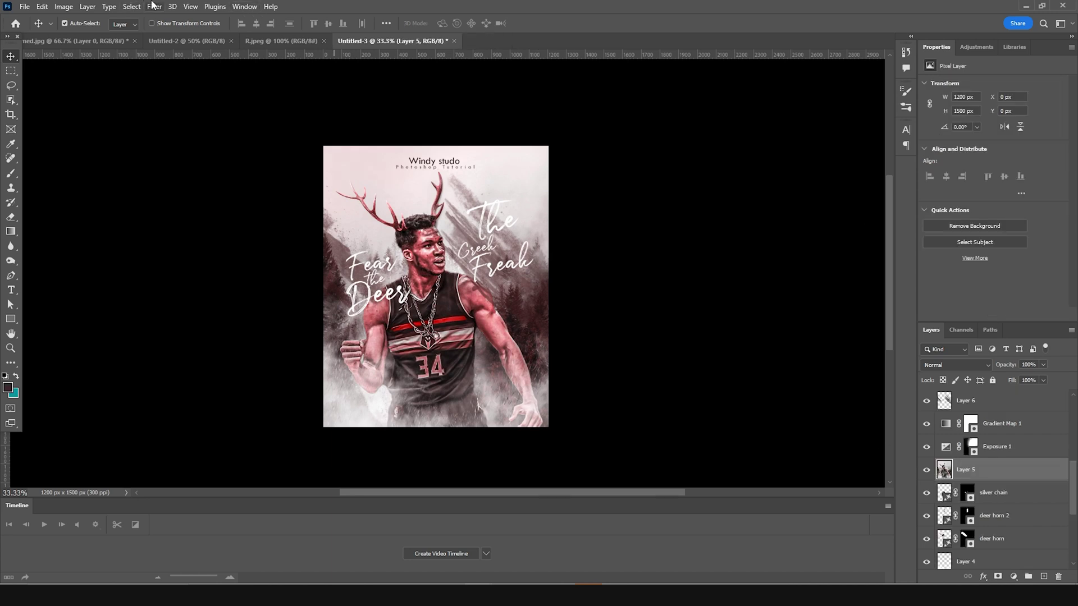
Apply the Skin Smoothing neural filter to Layer 5 with Blur 50 and Smoothness +24, output to a new layer.
click(153, 5)
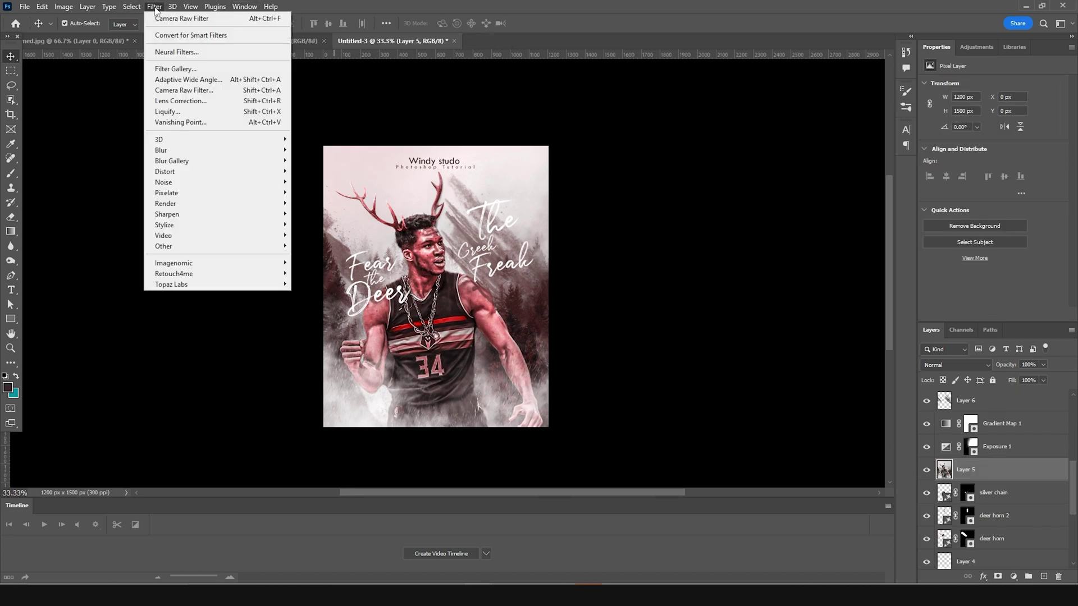
click(178, 52)
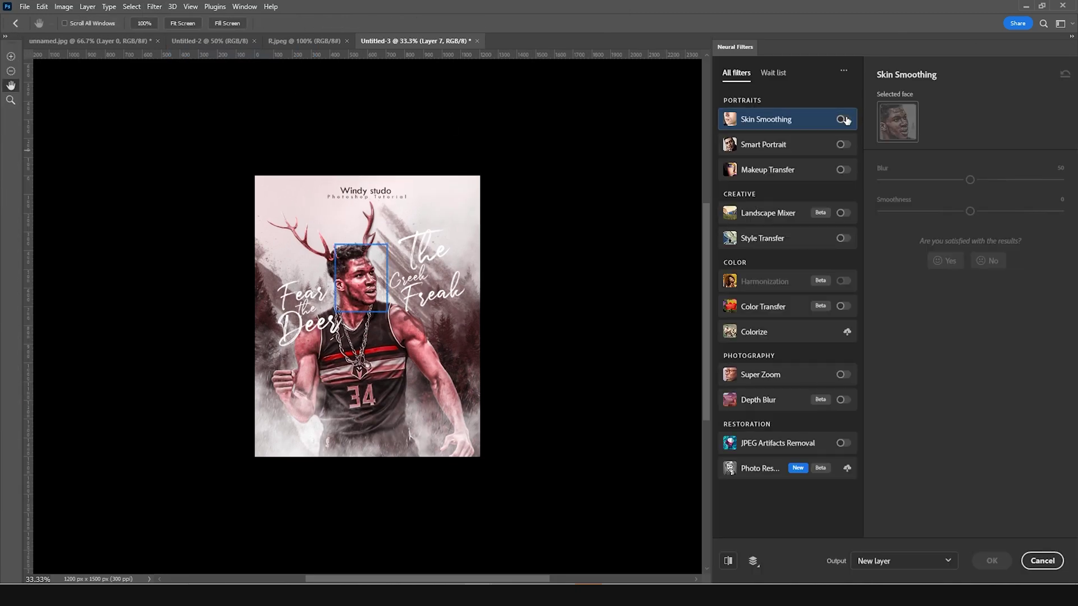
click(843, 119)
drag(990, 212, 1015, 210)
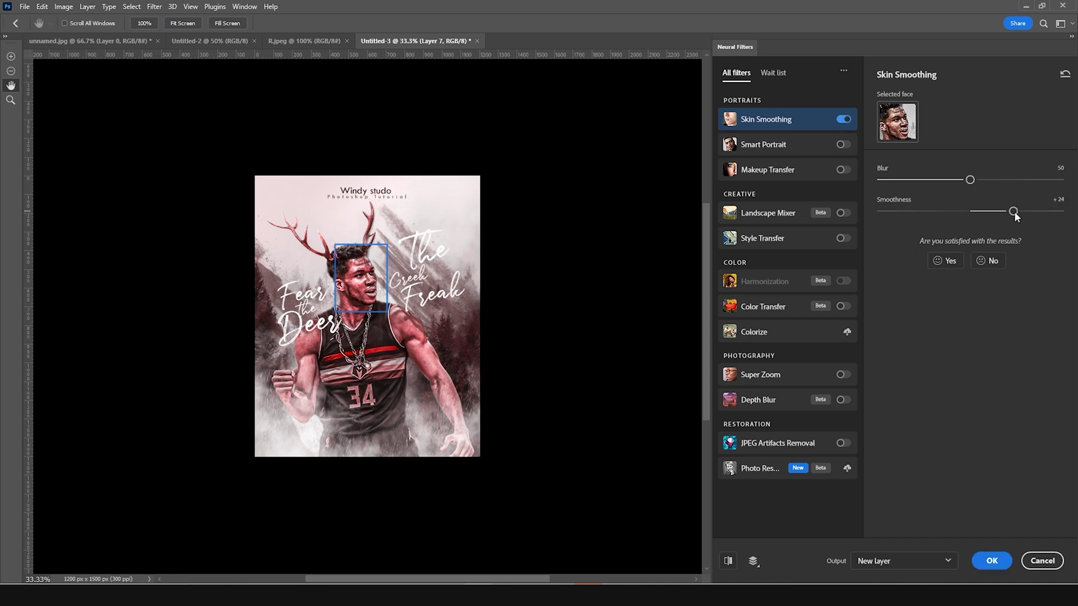
click(996, 564)
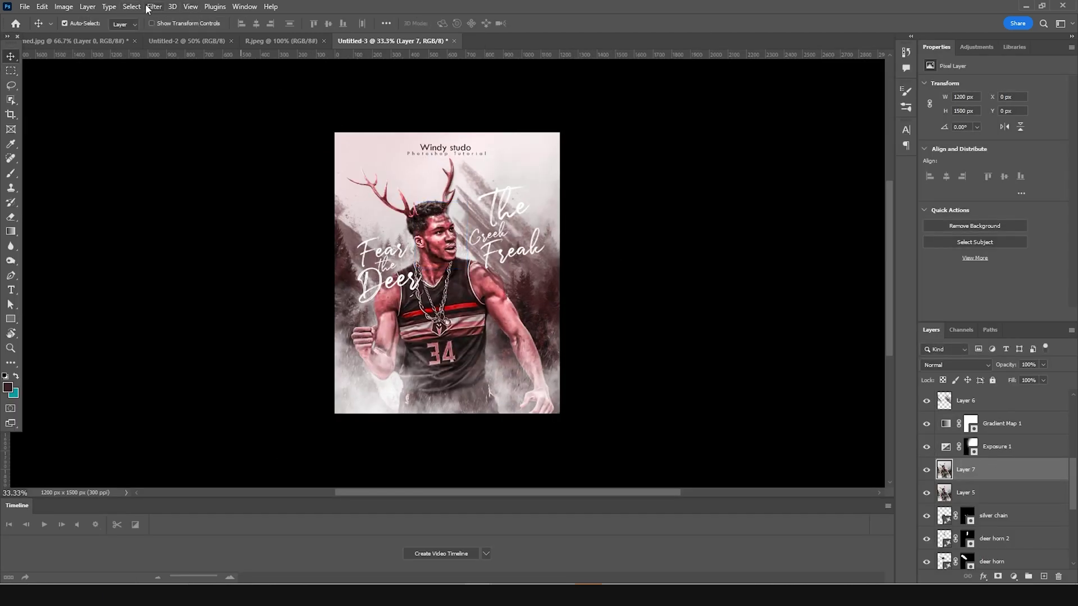
Apply the Oil Paint filter to Layer 7 with Stylization 1.1, Cleanliness 7.5, Scale 8.0 and Bristle Detail 0.0.
click(149, 7)
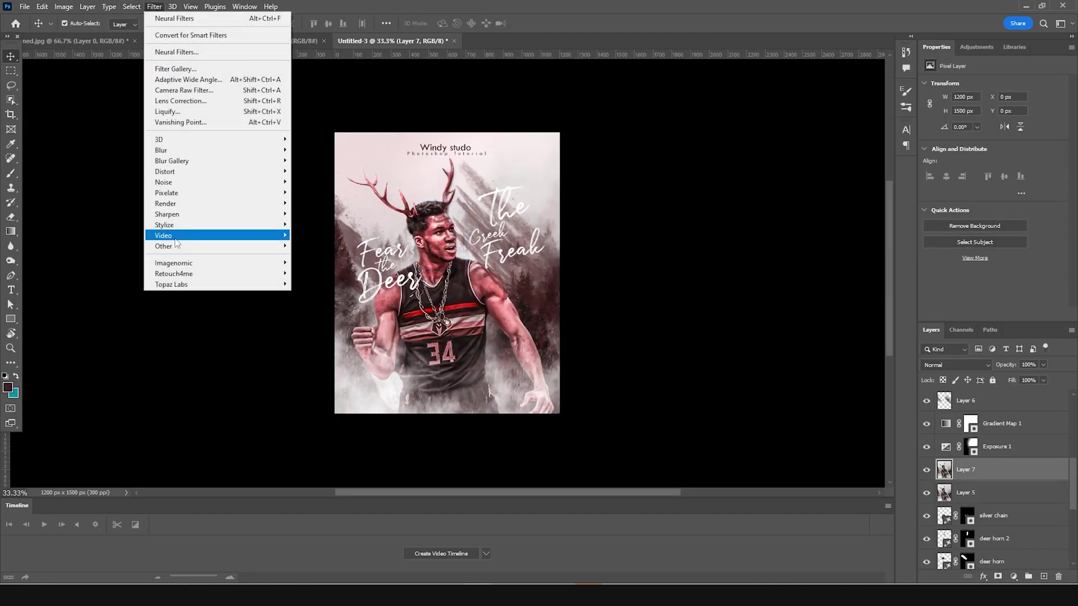
mouse_move(169, 224)
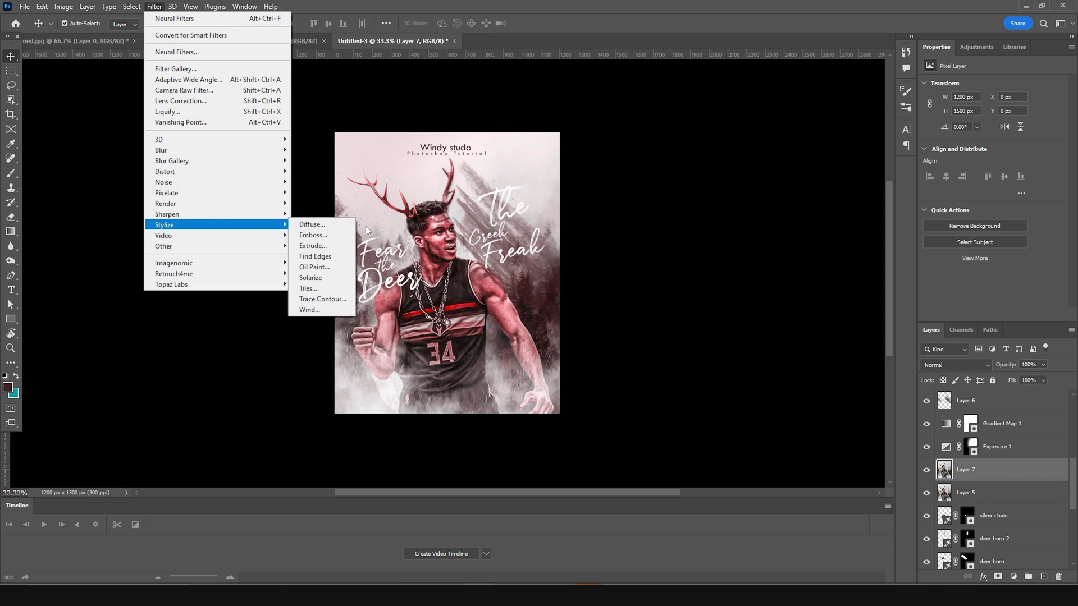
click(312, 267)
drag(669, 210, 684, 339)
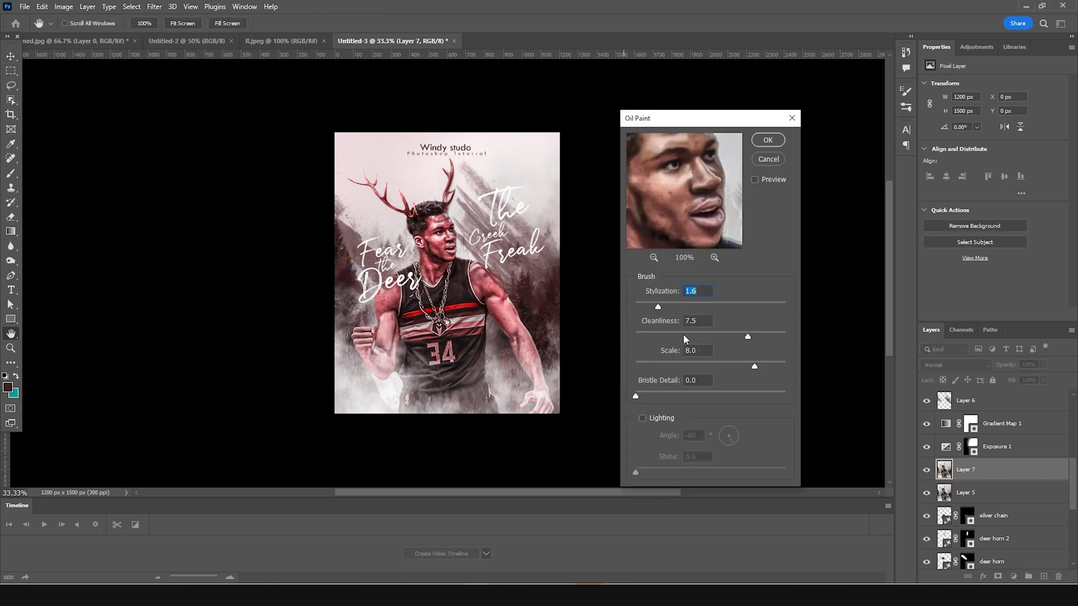
drag(686, 212, 680, 244)
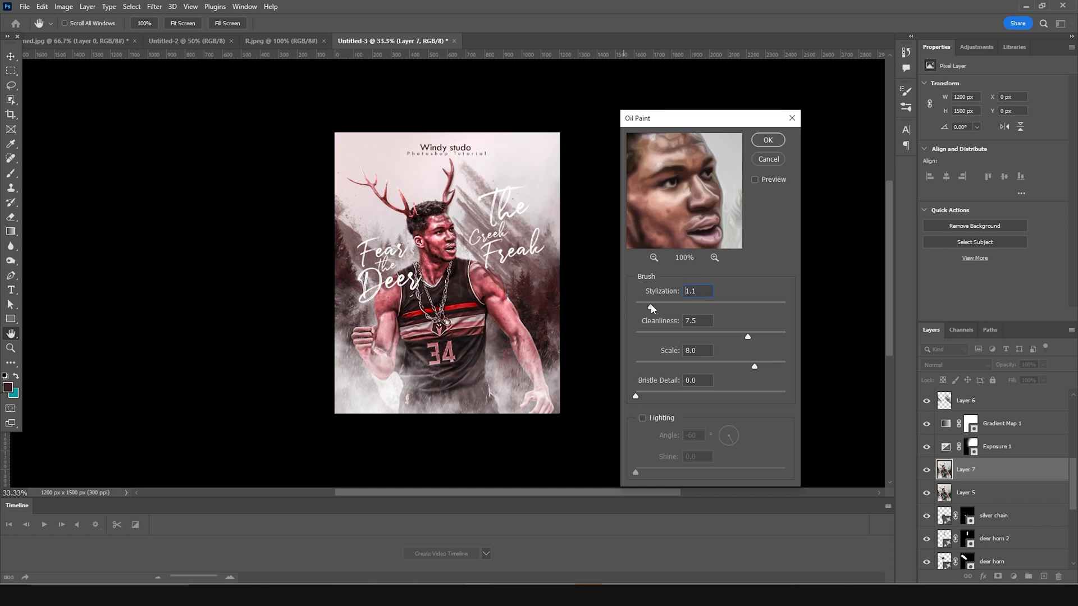
key(Tab)
click(778, 139)
key(ctrl+plus)
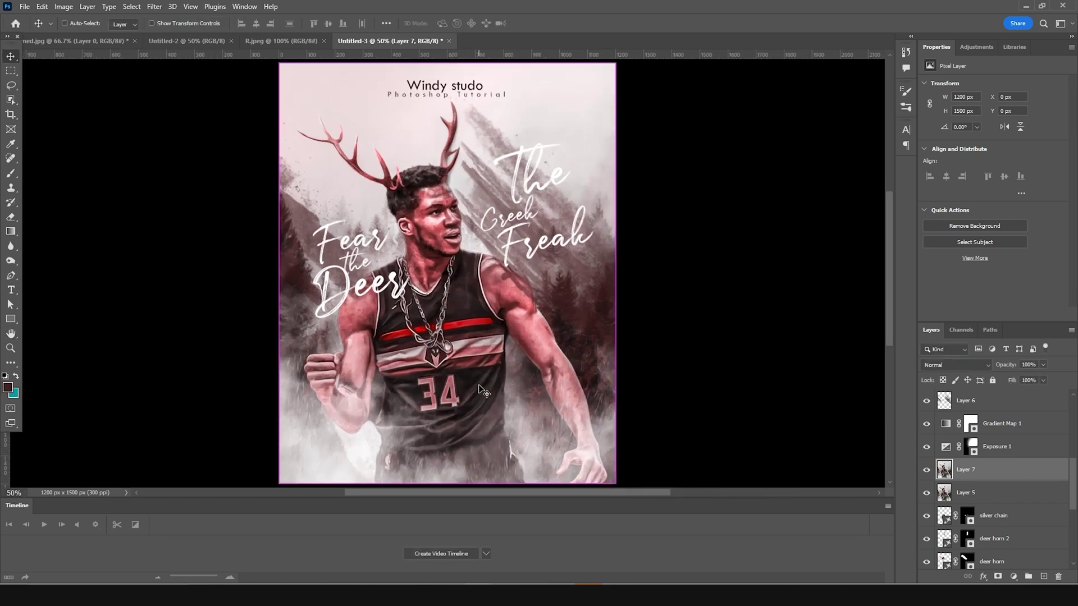
key(ctrl+plus)
key(ctrl+minus)
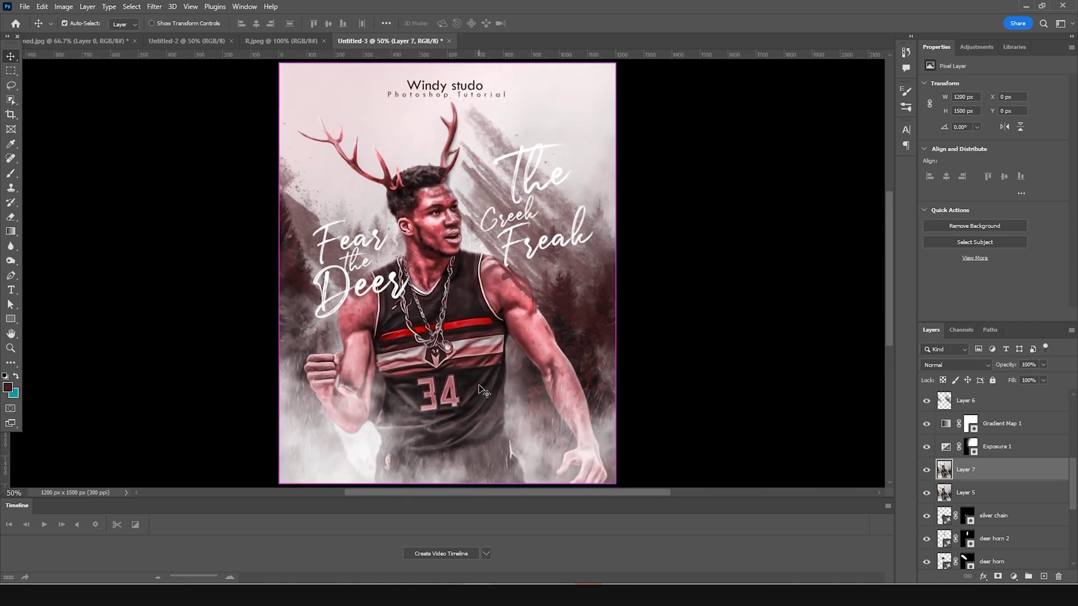